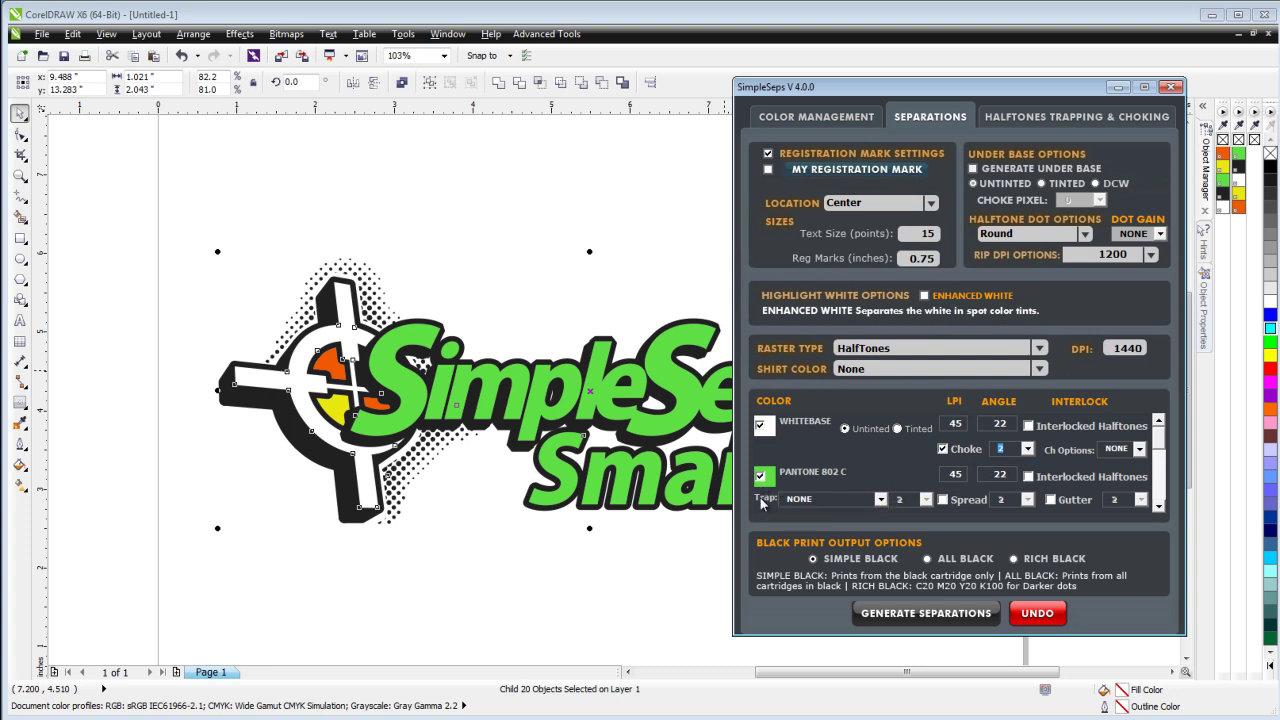
Step: Trap PANTONE 802 C with PANTONE Hexachrome Black and enable Spread for PANTONE 3945 C and PANTONE 1655 C
click(881, 499)
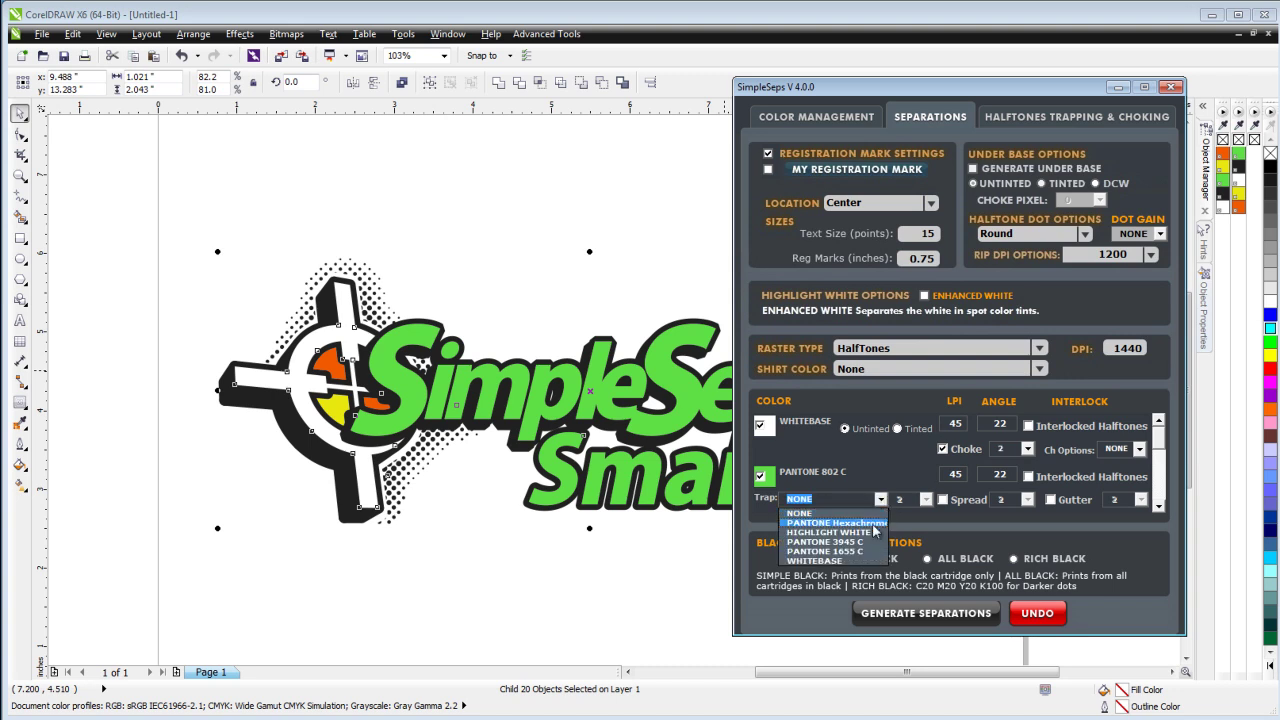
click(873, 524)
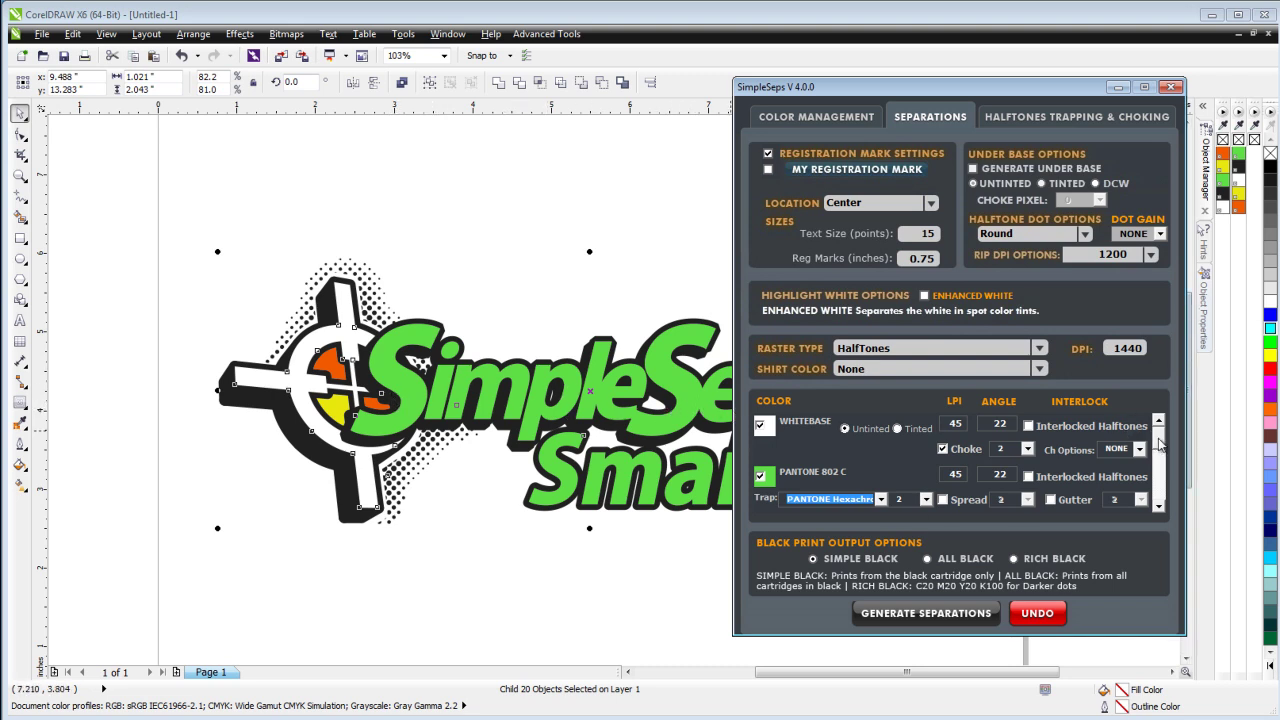
drag(1160, 444, 1150, 490)
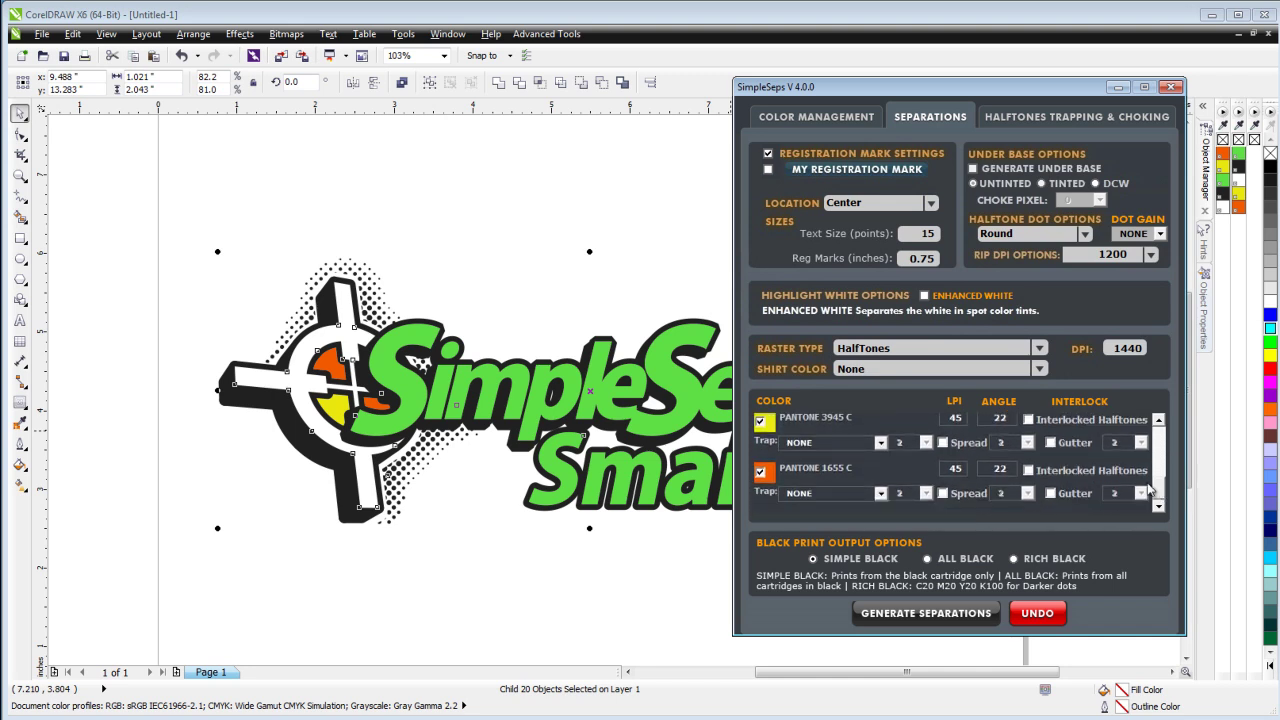
click(943, 443)
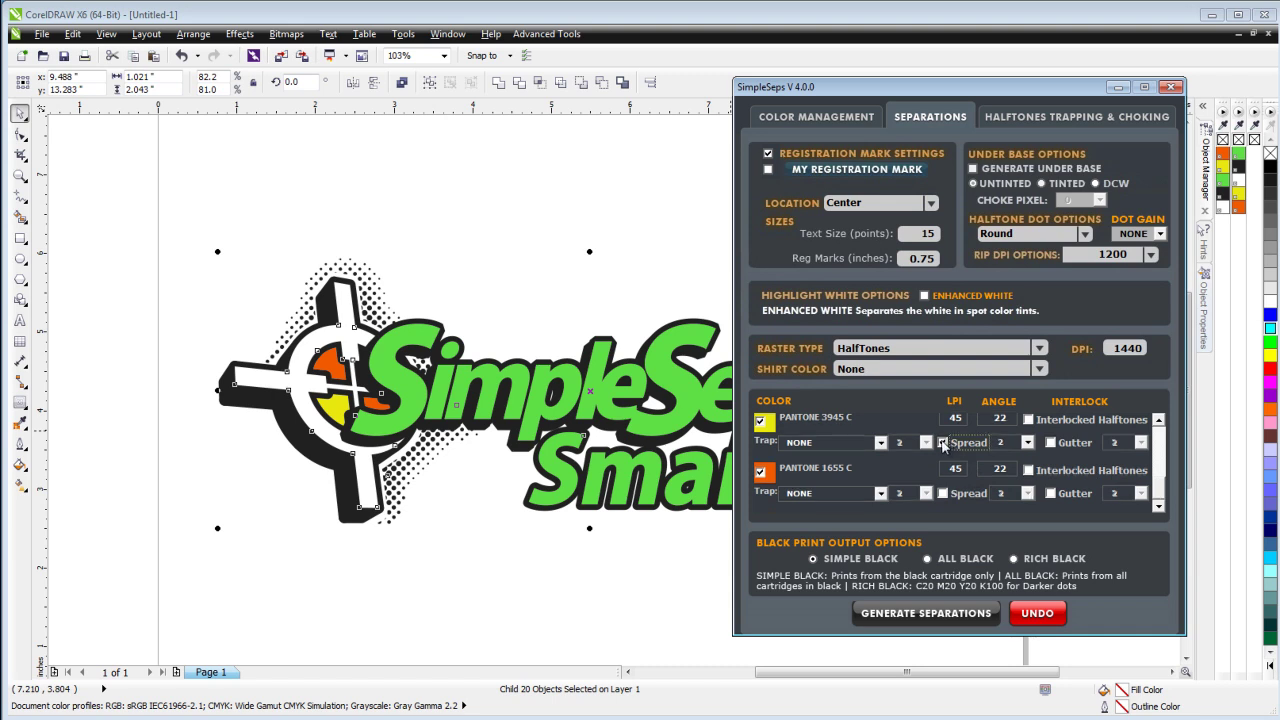
click(943, 494)
Step: Generate the separations and minimise the SimpleSeps window
click(928, 614)
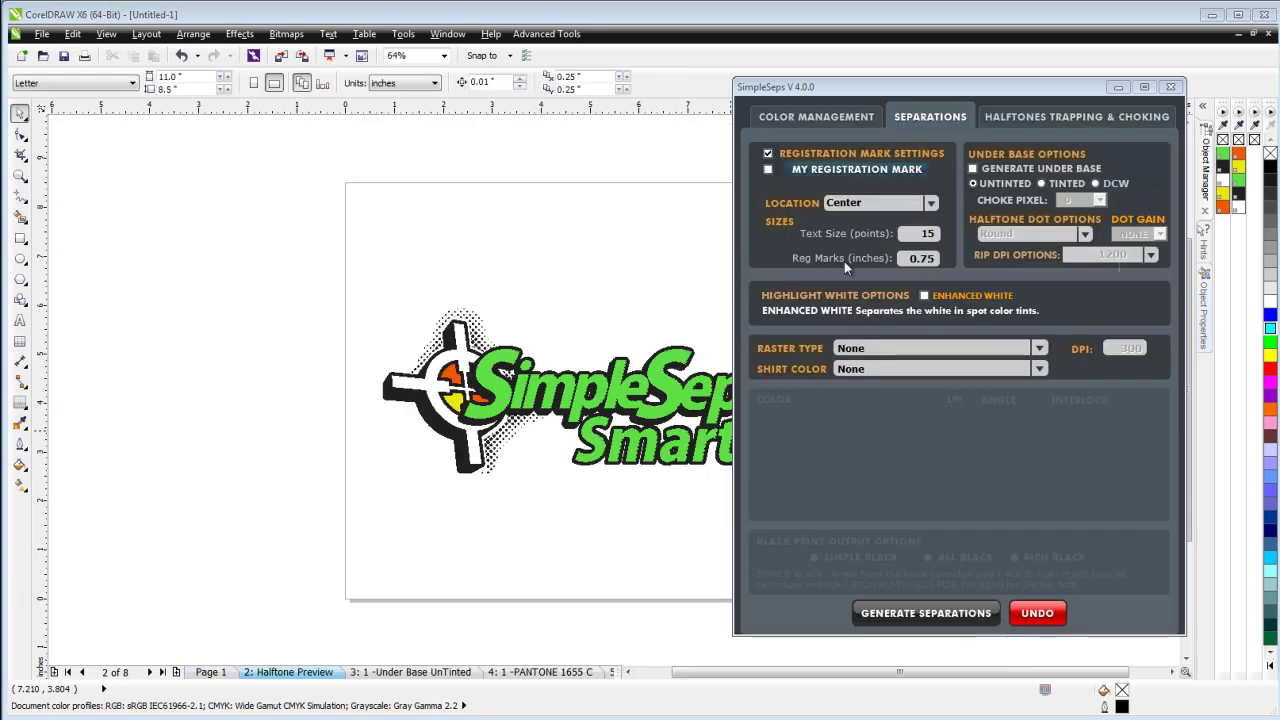
click(1119, 89)
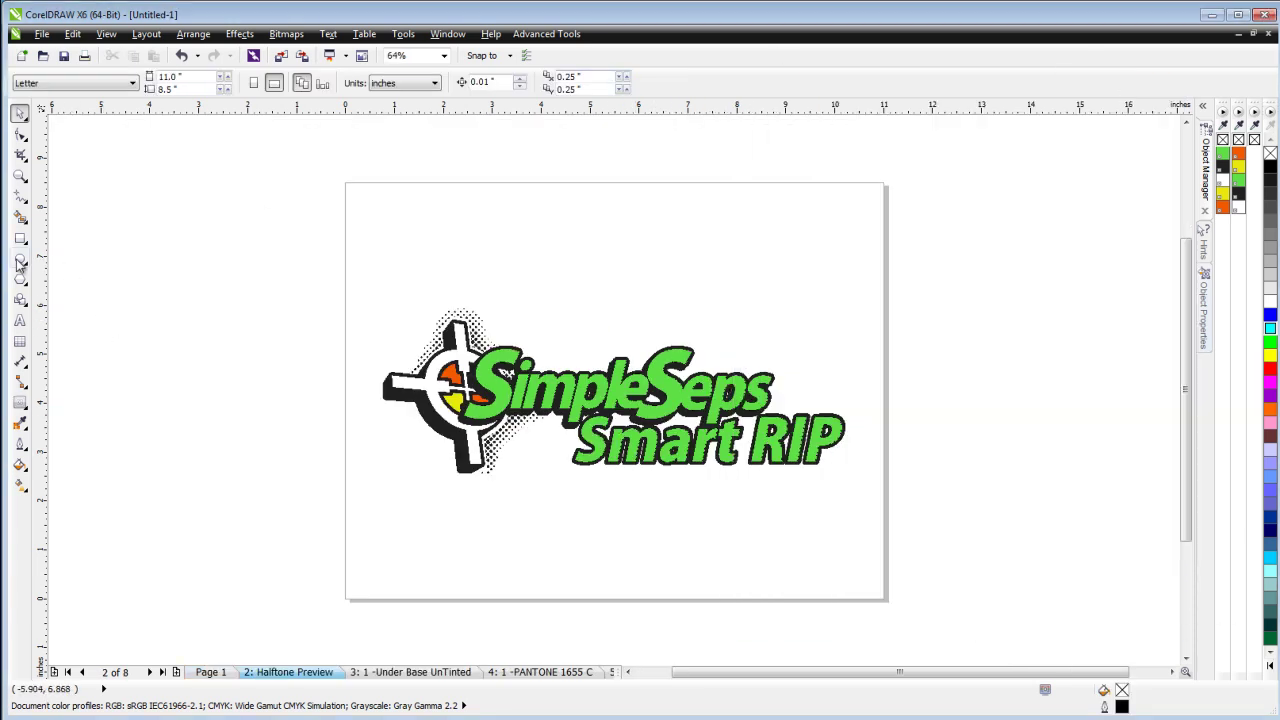
Step: Delete the black trap bitmap around the letter p on the Halftone Preview page to compare edges, and undo the deletion
scroll(611, 394, up, 3)
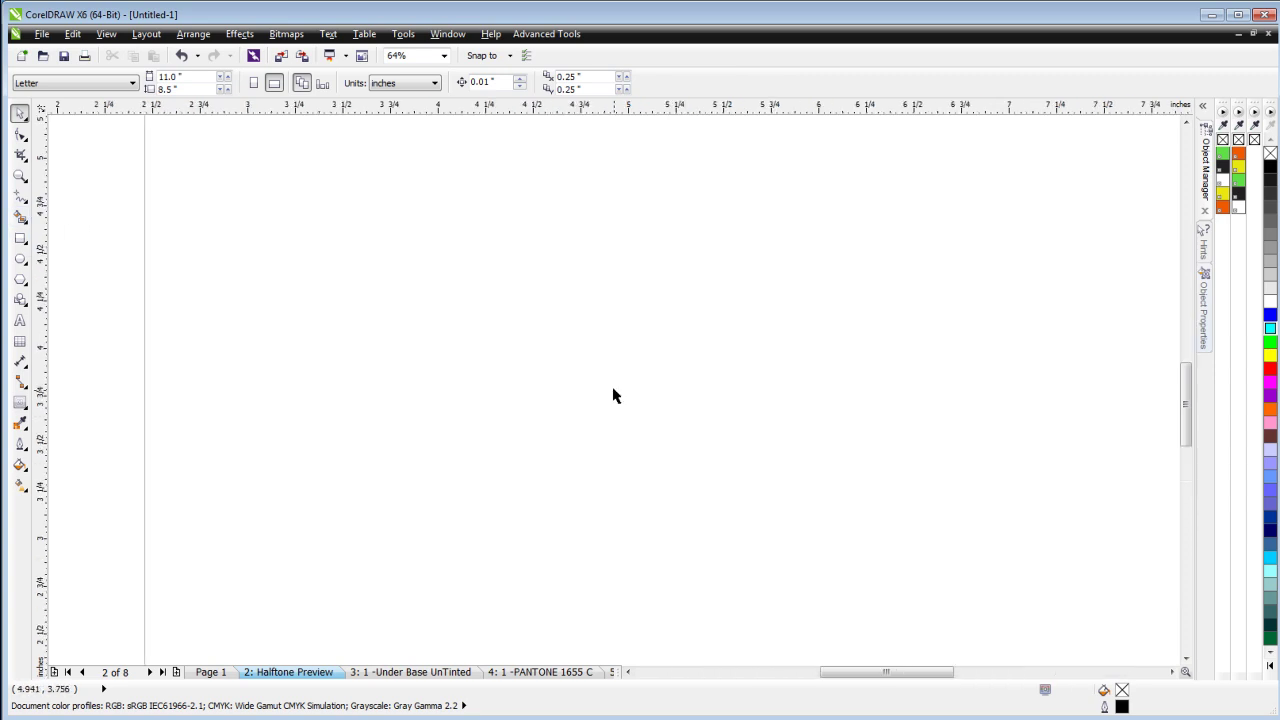
scroll(613, 388, up, 5)
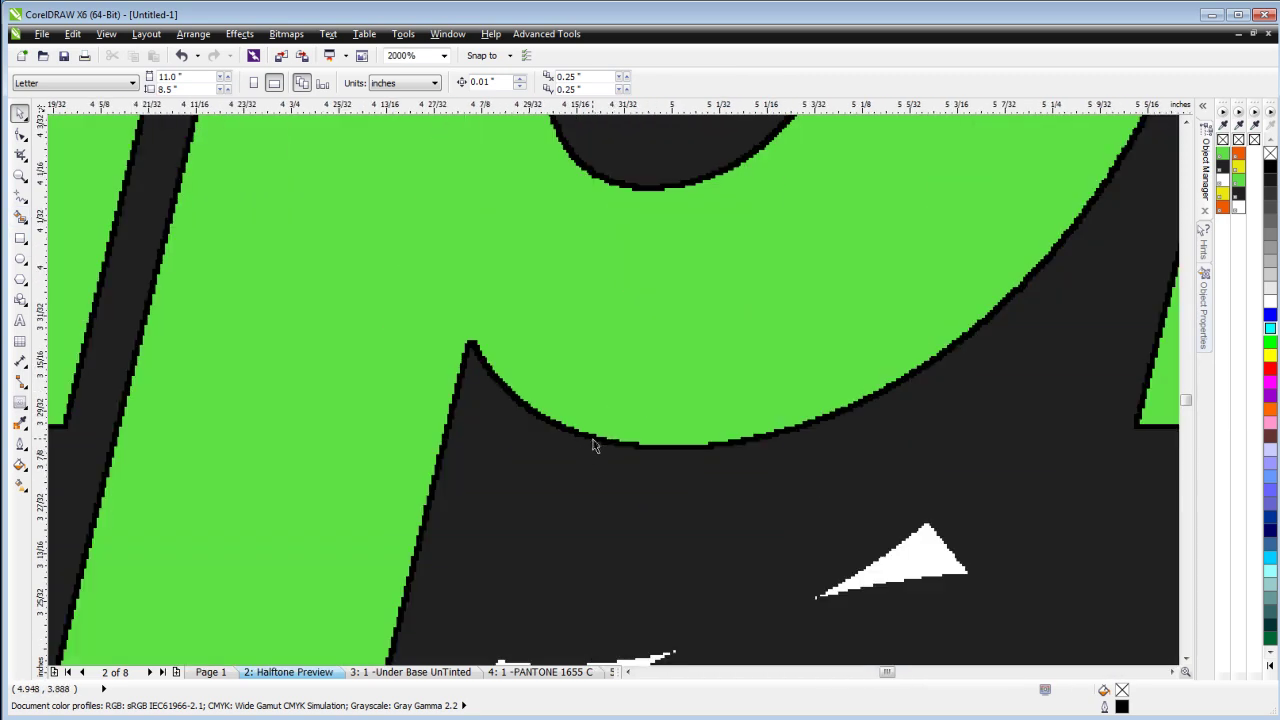
click(593, 445)
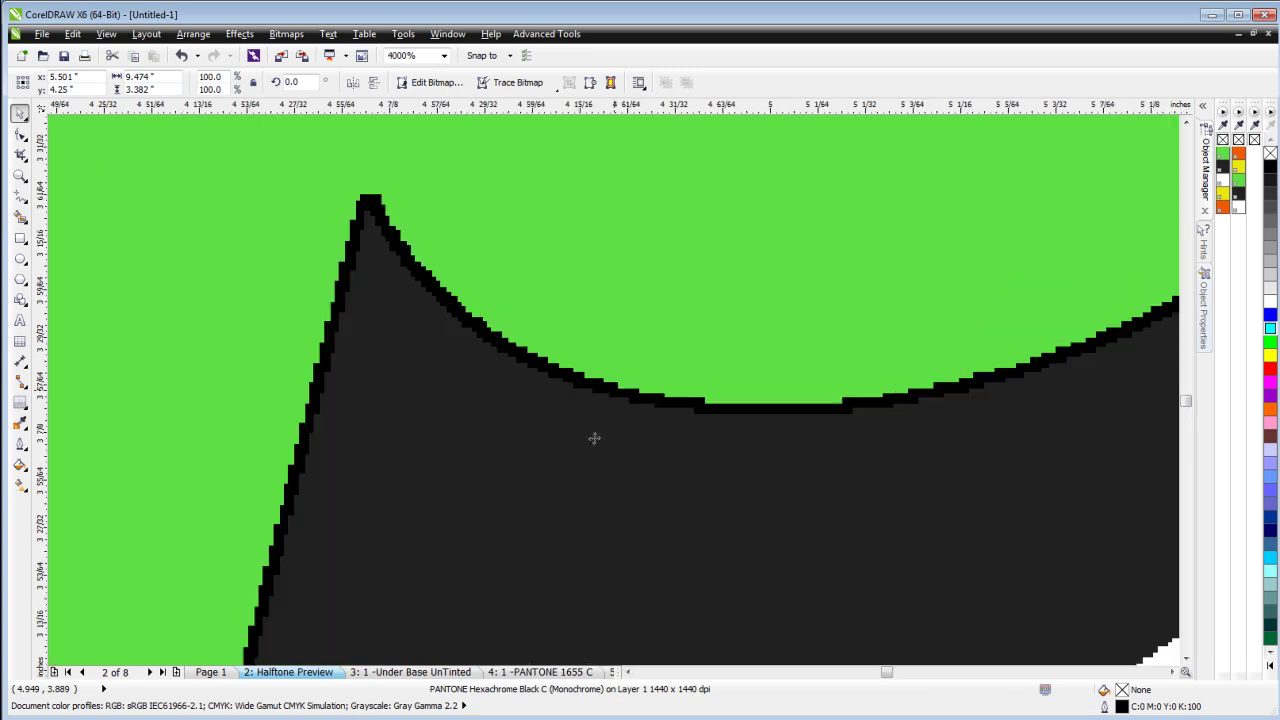
scroll(591, 437, up, 2)
scroll(397, 238, up, 2)
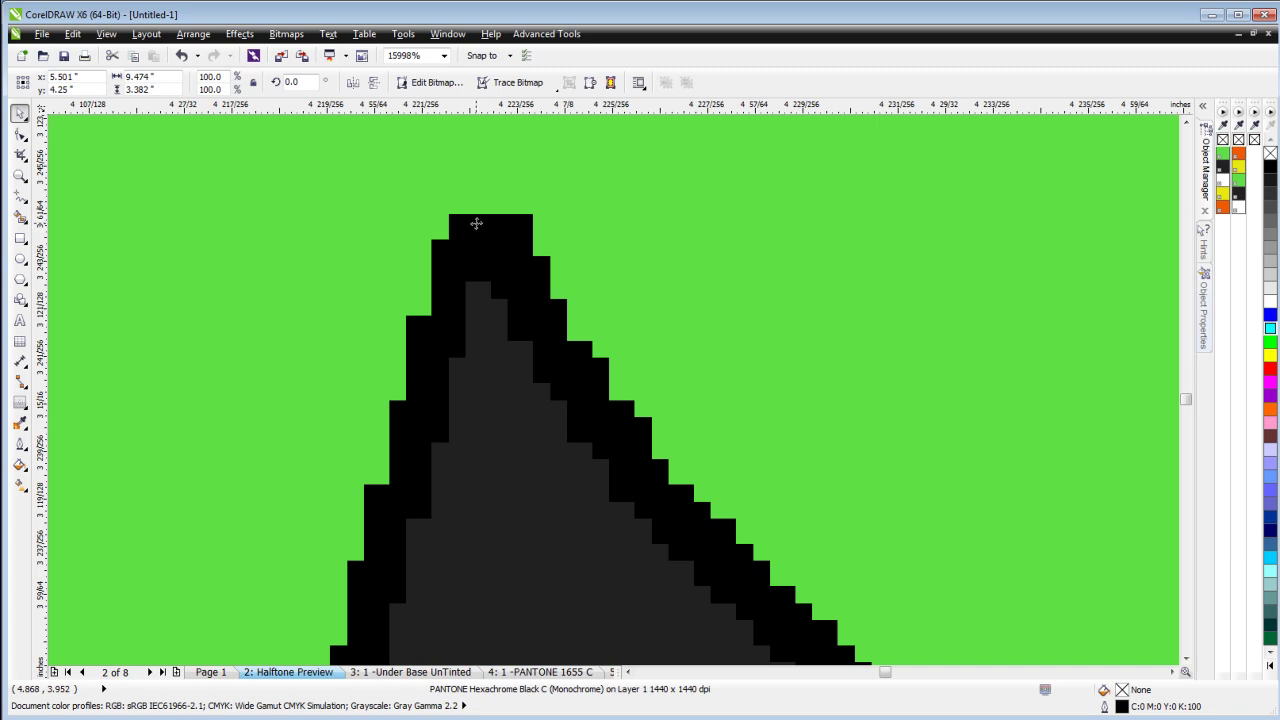
key(Delete)
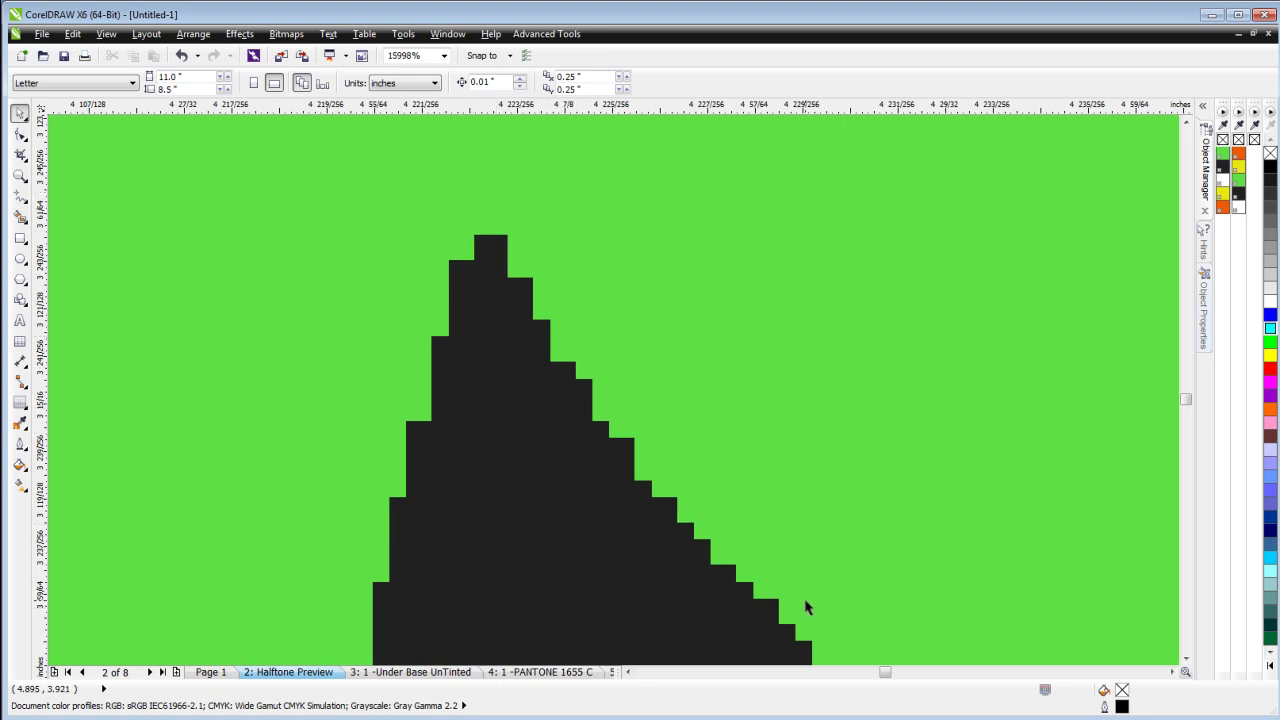
key(ctrl+z)
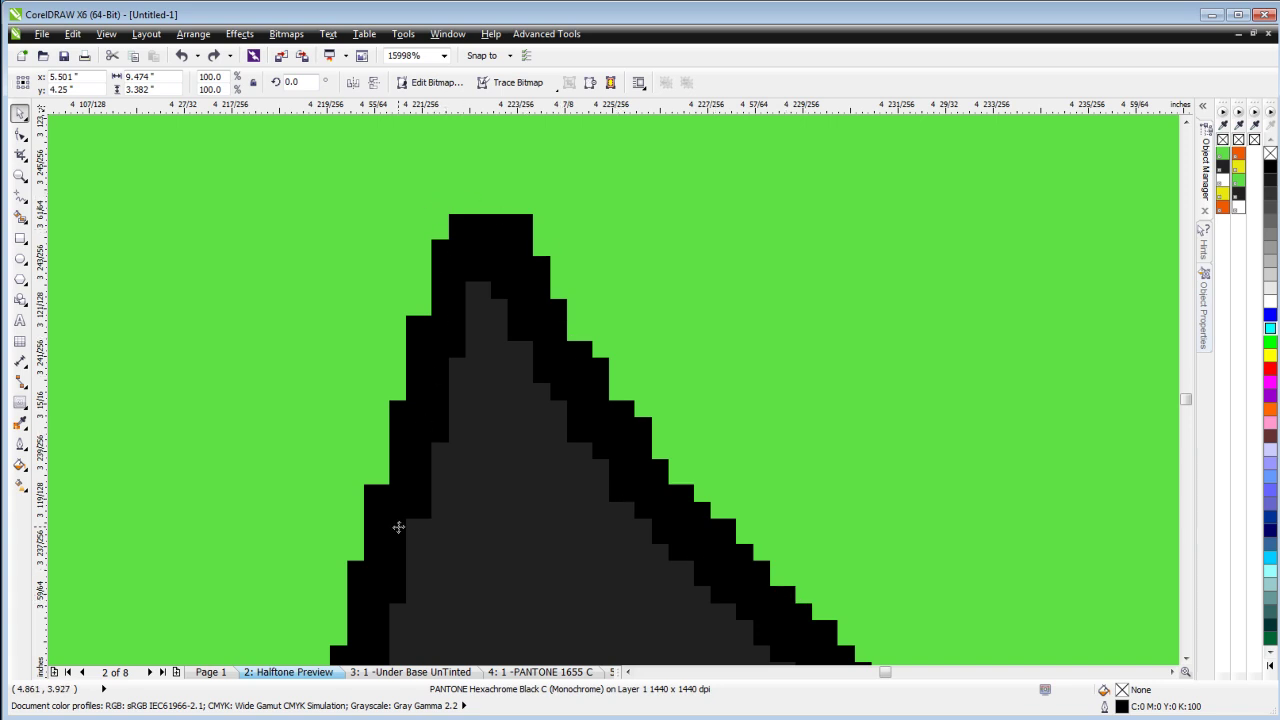
Step: Paste a copy of the PANTONE 1655 C bitmap on top of the Halftone Preview layer, check its spread and delete the copy
scroll(652, 516, down, 5)
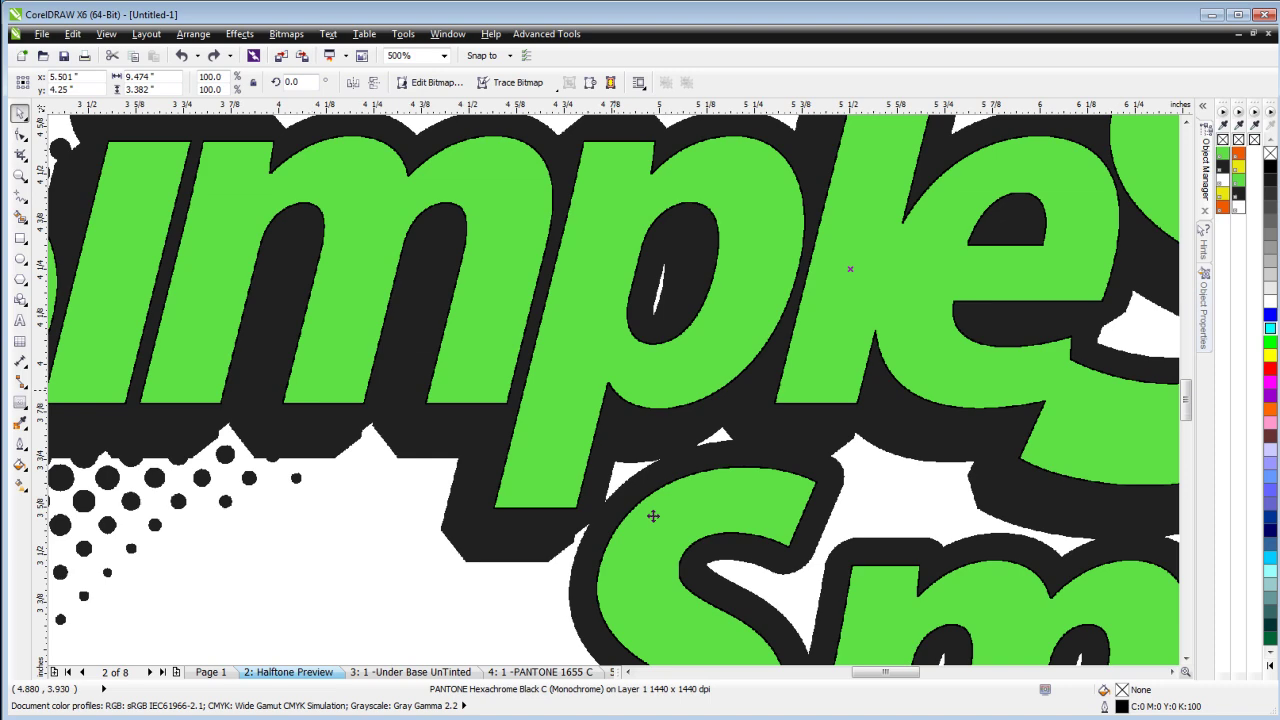
scroll(652, 516, down, 1)
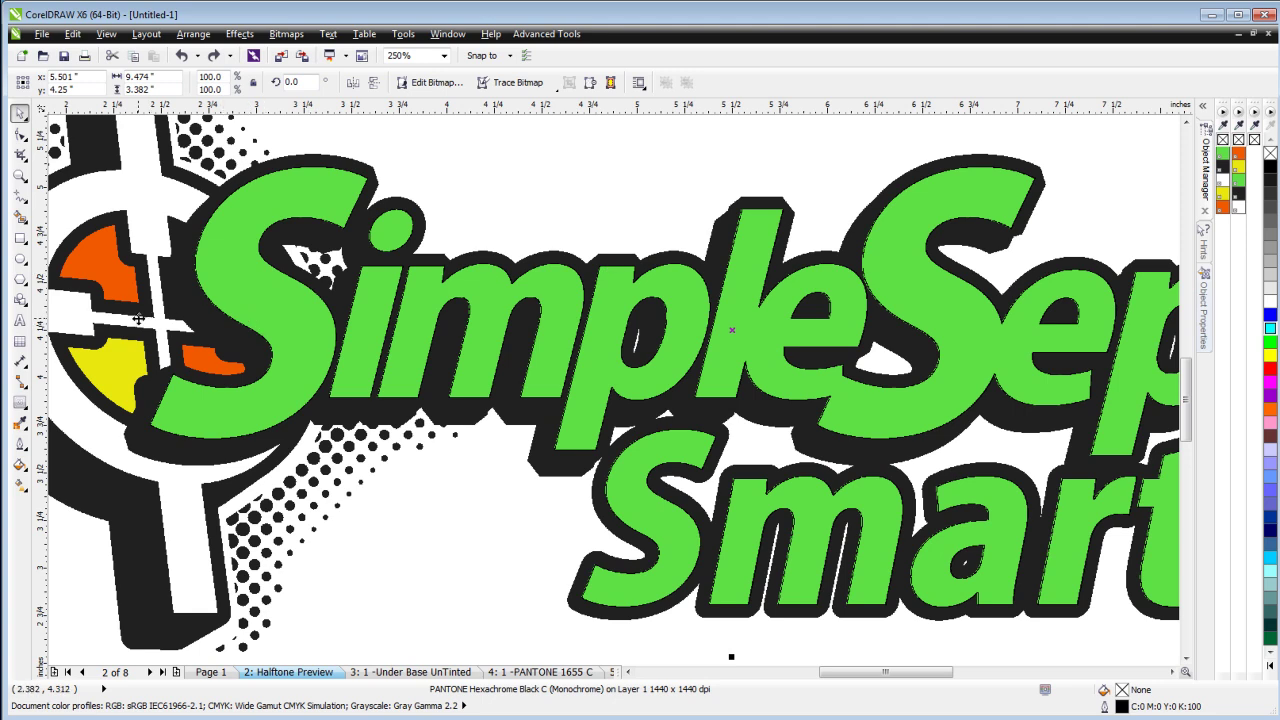
scroll(139, 320, up, 3)
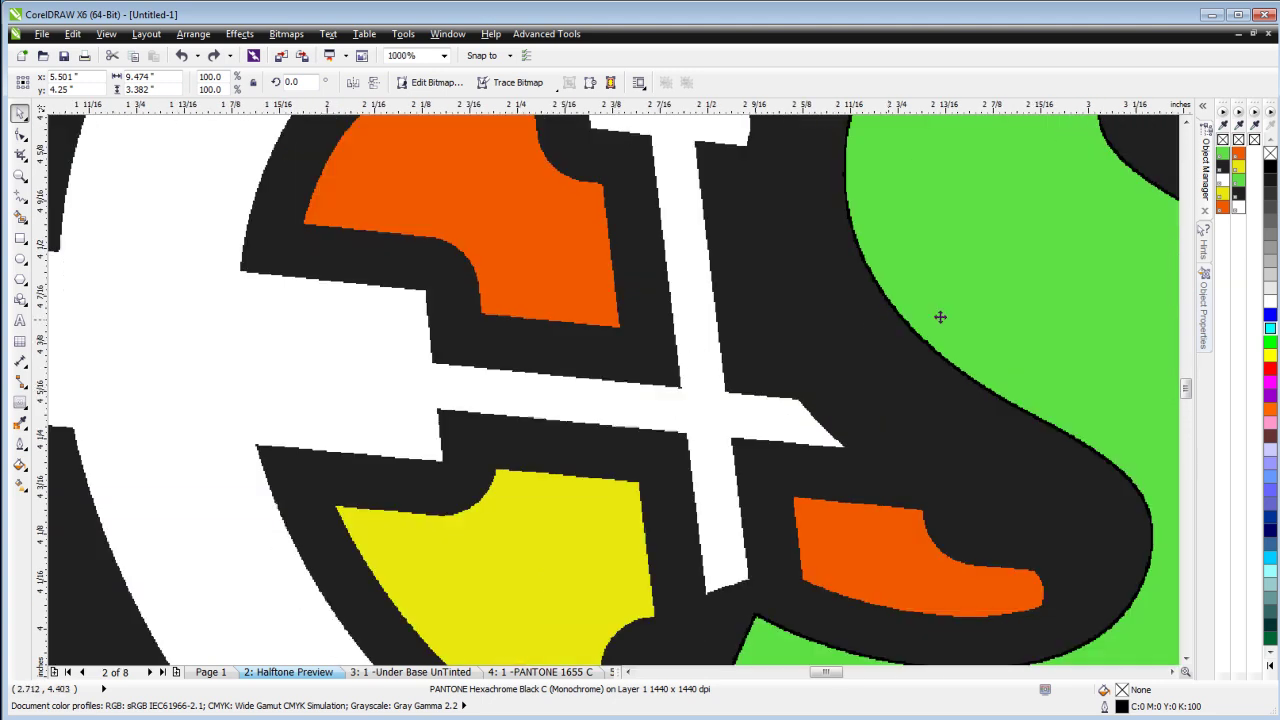
click(1208, 190)
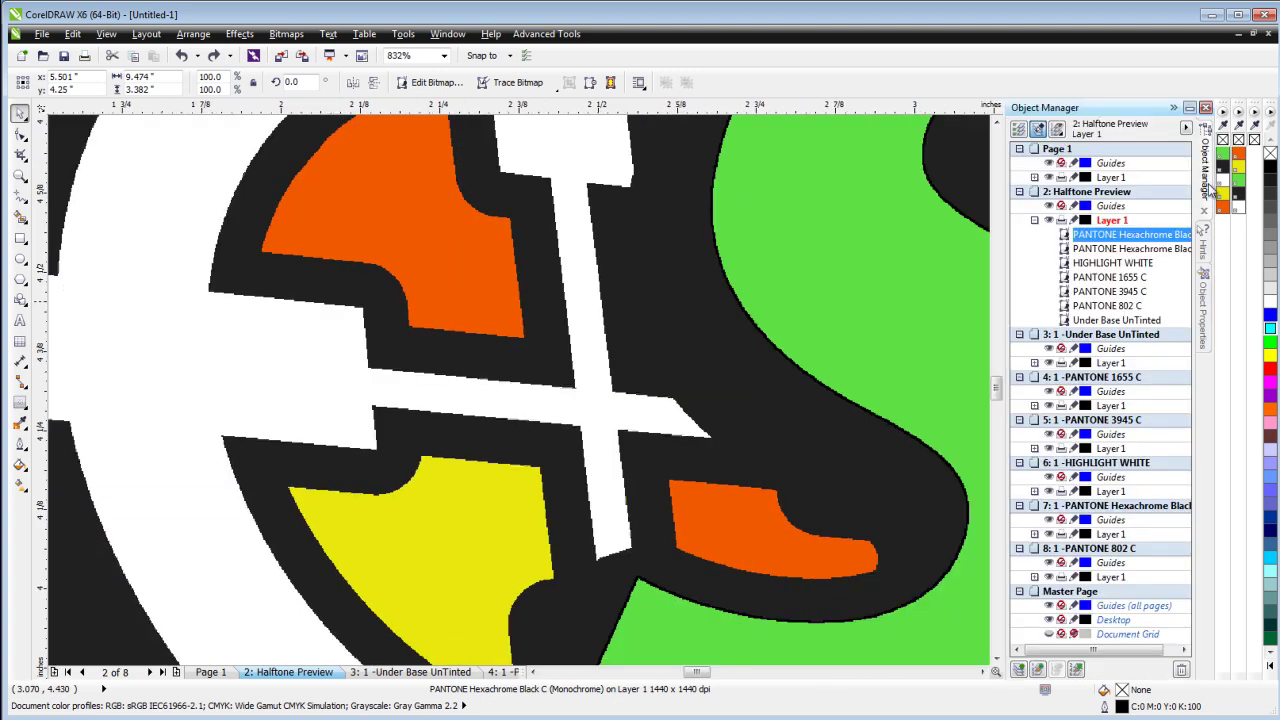
click(1117, 278)
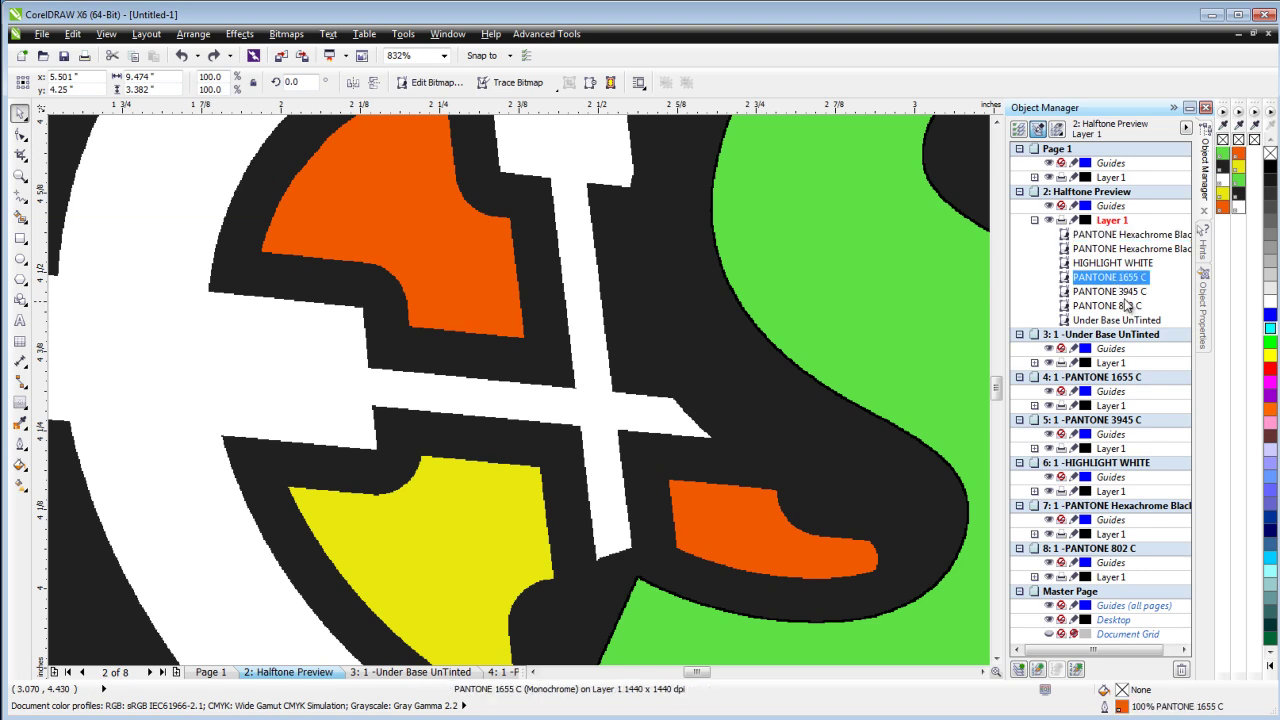
click(155, 58)
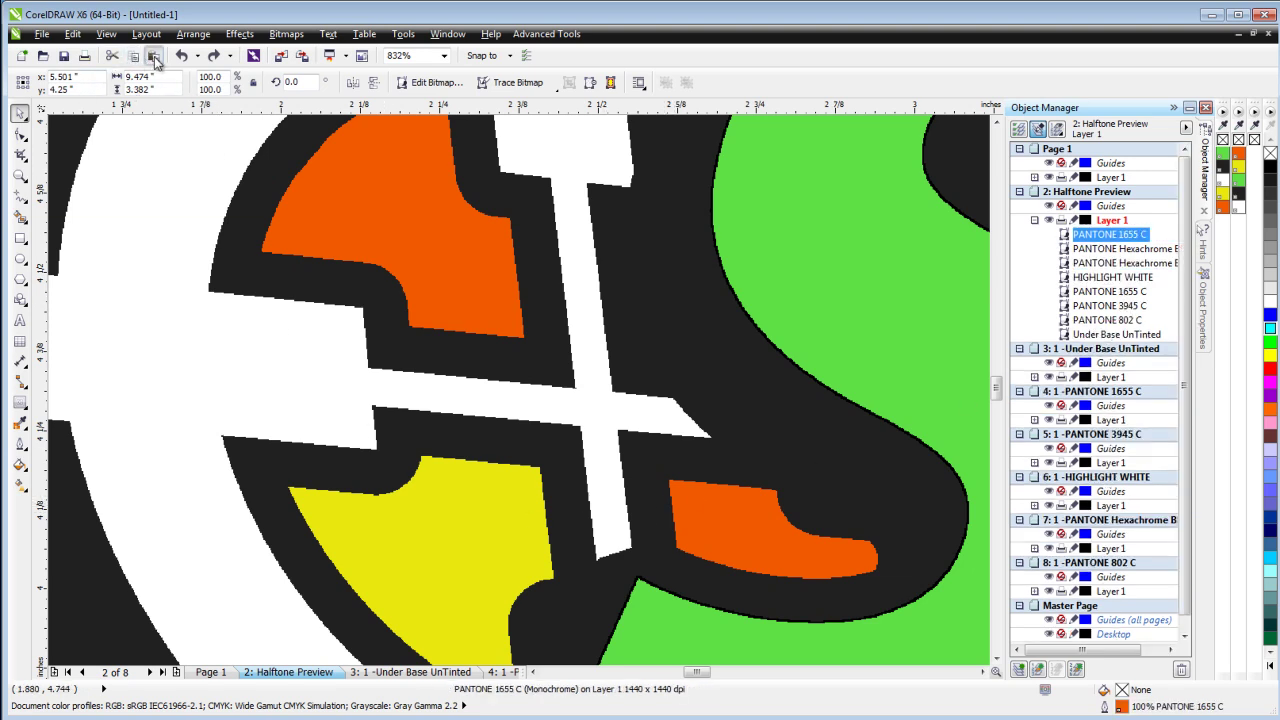
scroll(300, 240, up, 5)
scroll(300, 240, up, 5)
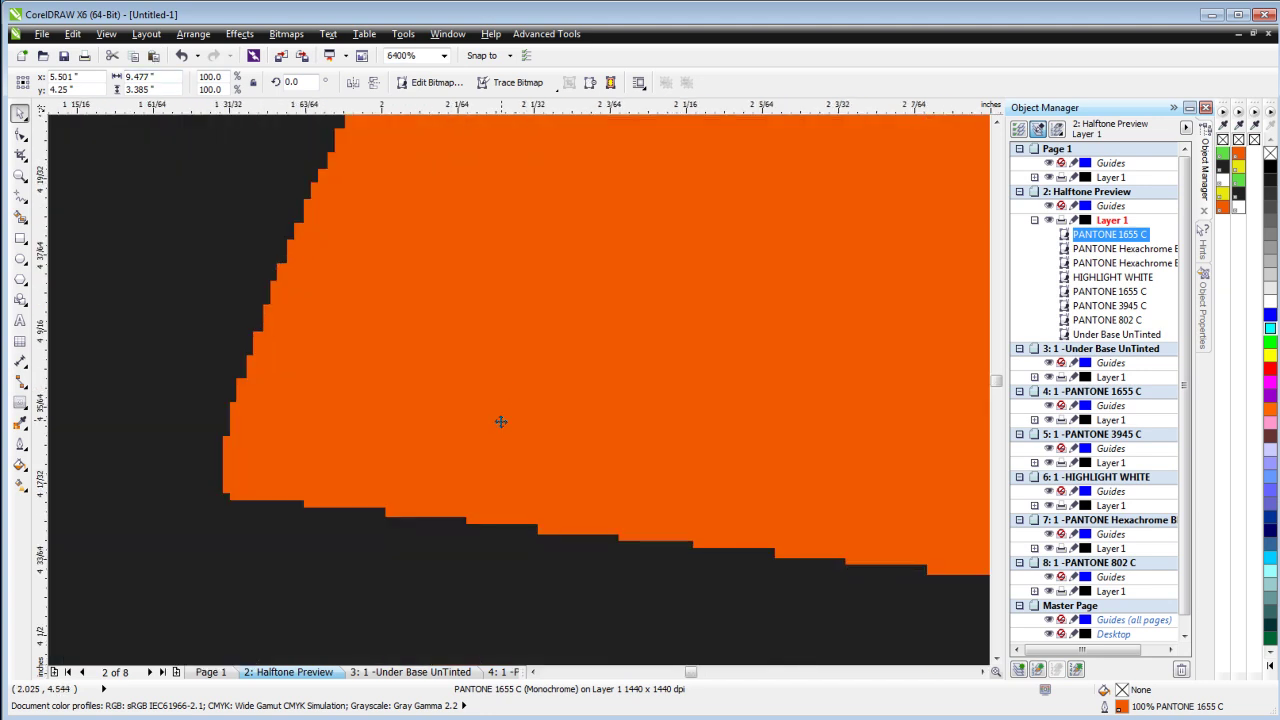
key(Delete)
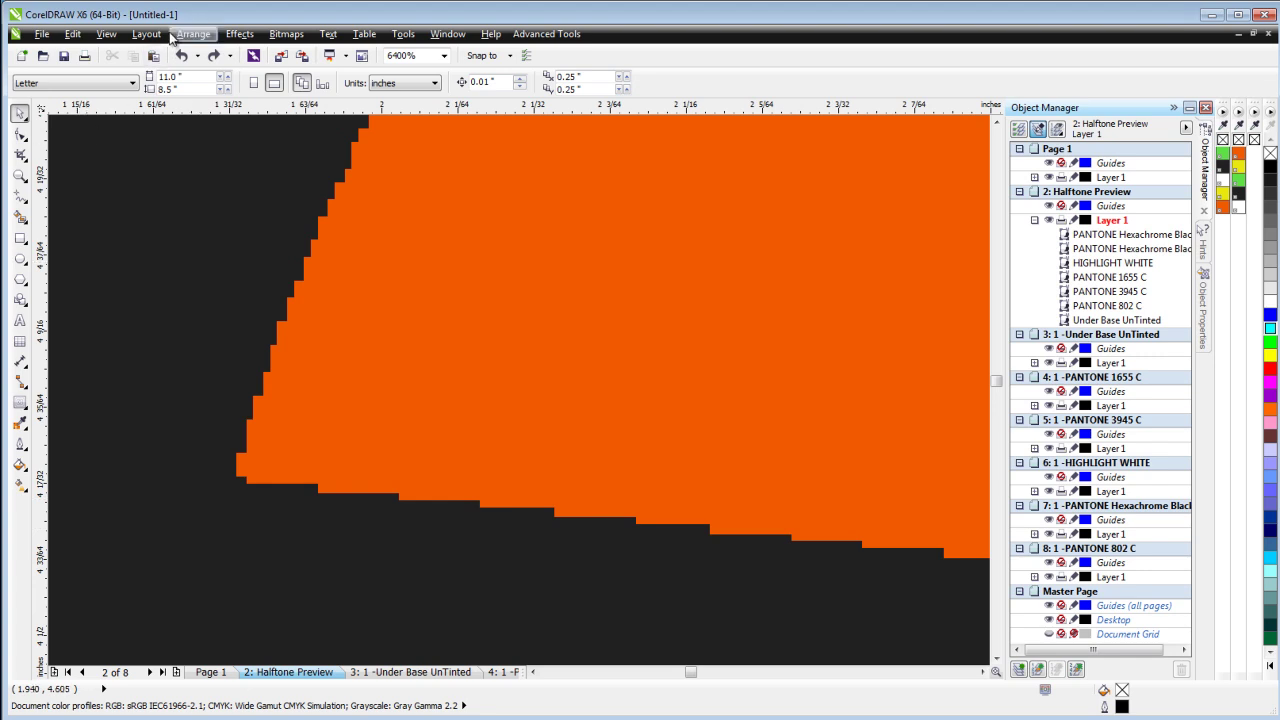
Step: Check the orange spread overlap in Wireframe view and return to Enhanced view
click(106, 34)
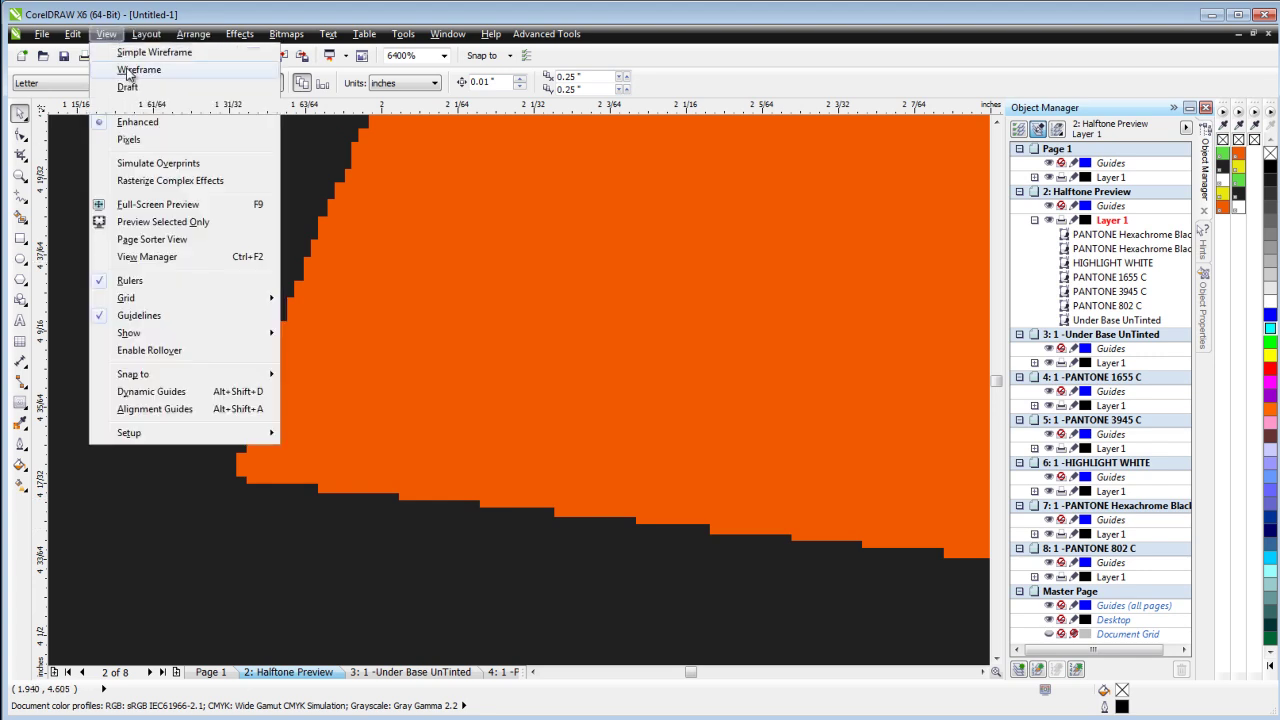
click(126, 69)
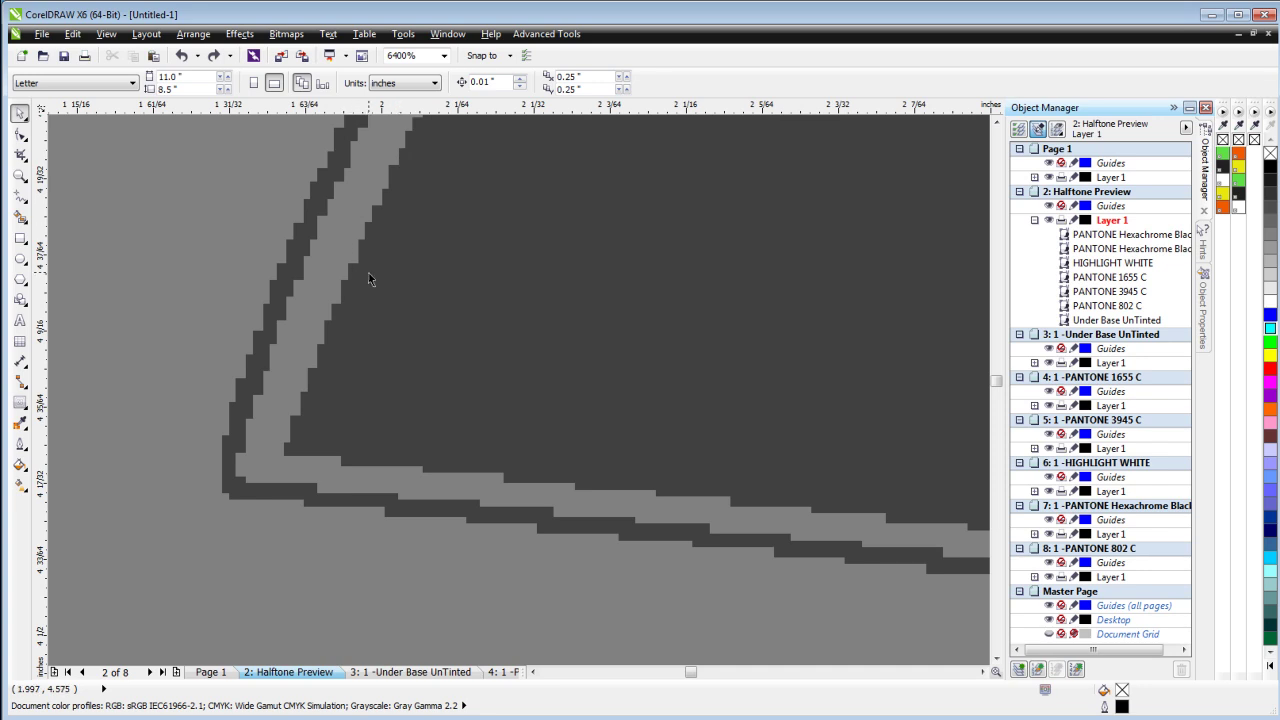
click(106, 34)
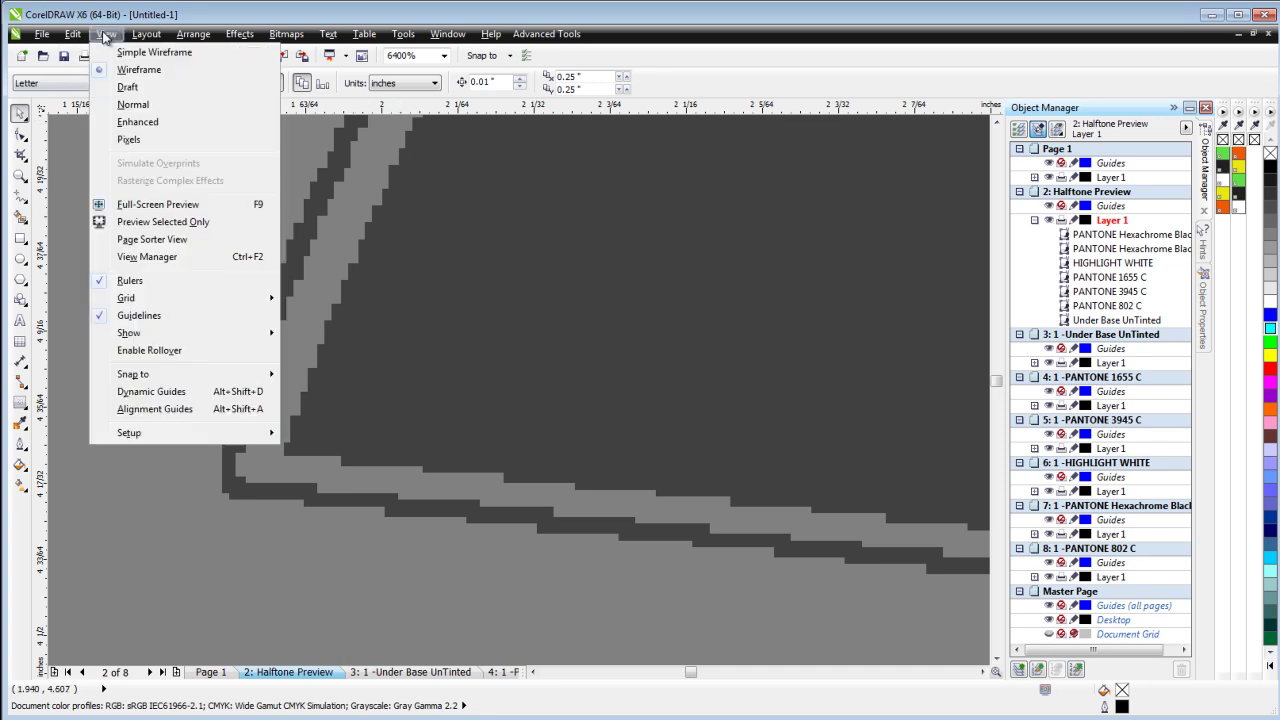
click(137, 122)
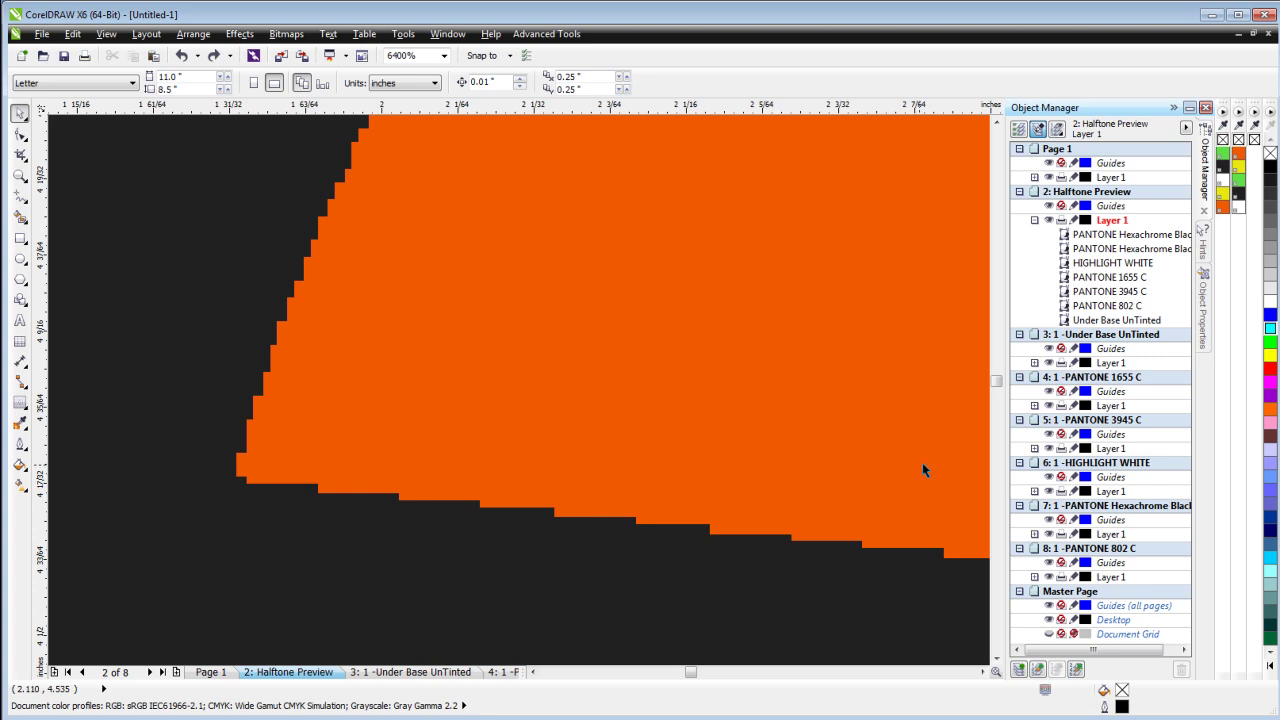
Step: Copy the Under Base UnTinted bitmap from its separation page onto the top of the Halftone Preview page's layer
scroll(518, 389, down, 3)
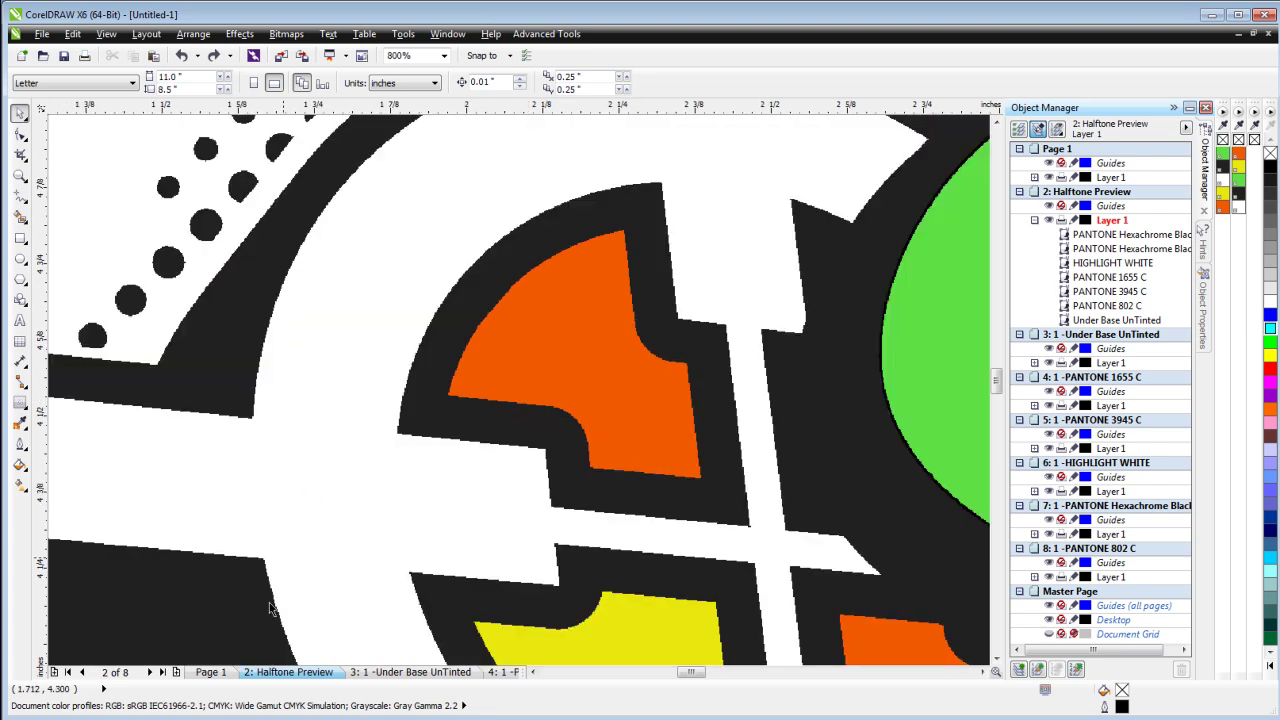
click(420, 672)
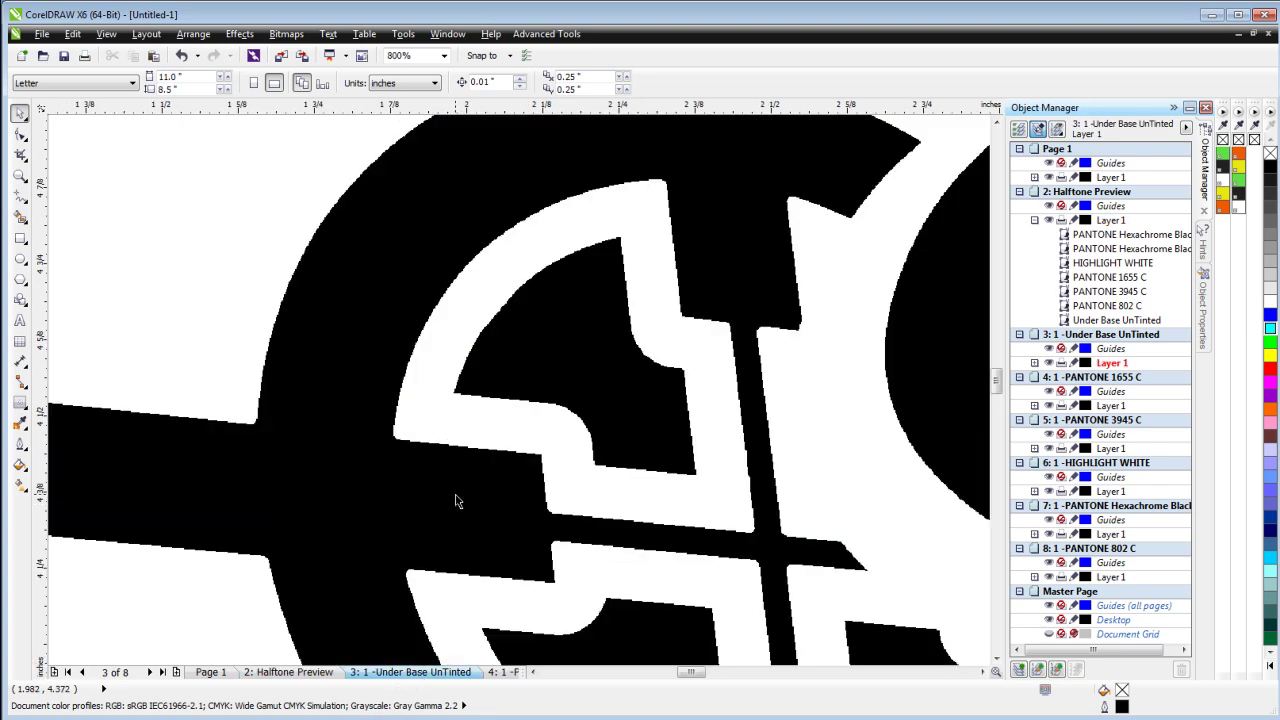
click(455, 495)
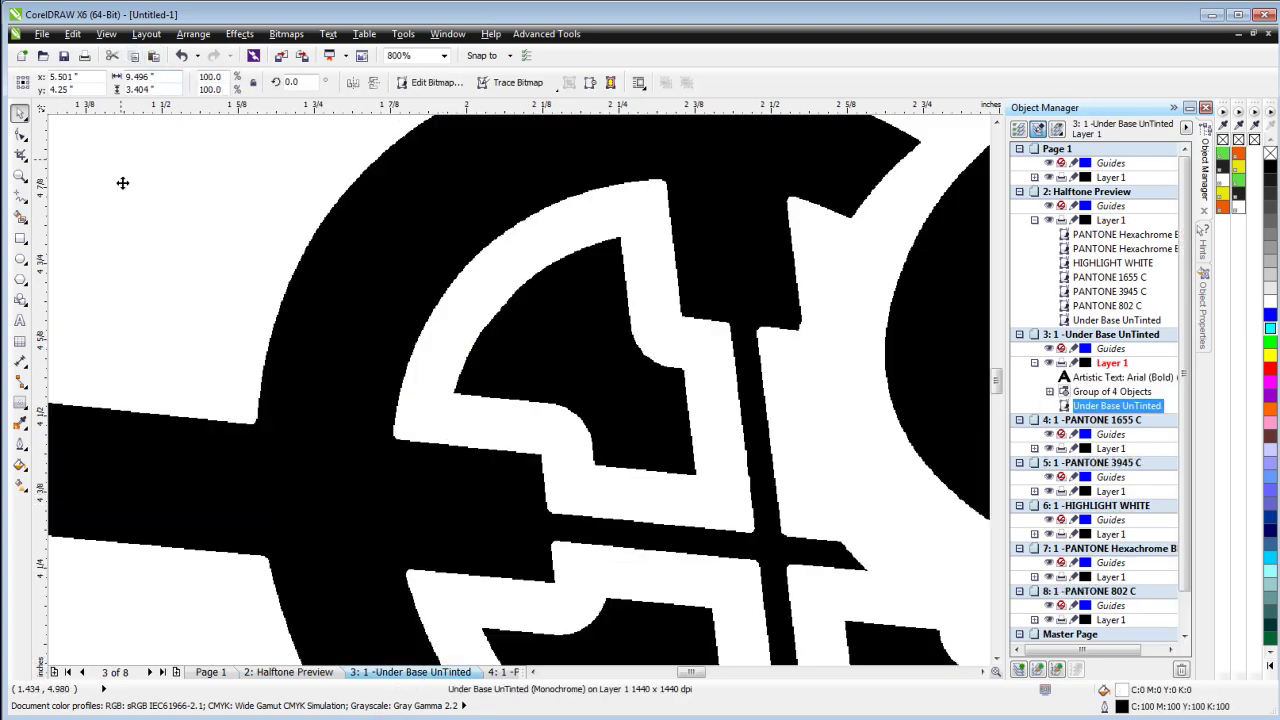
click(282, 676)
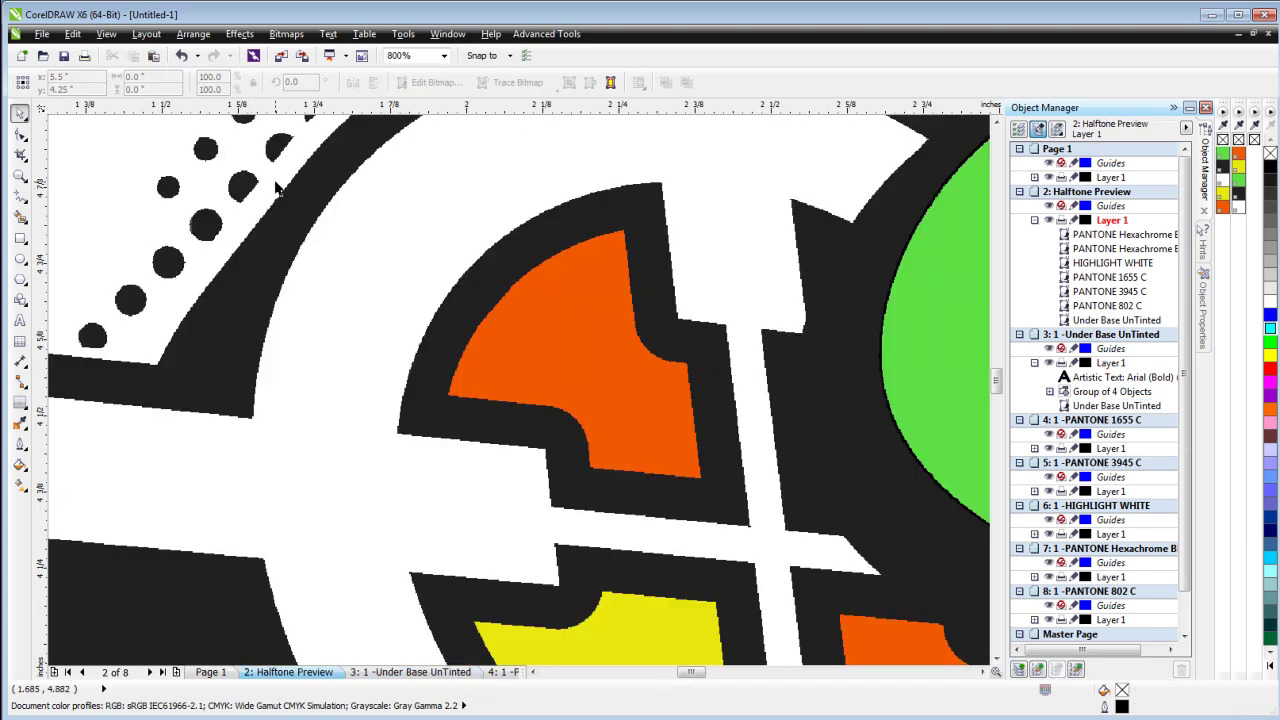
click(154, 56)
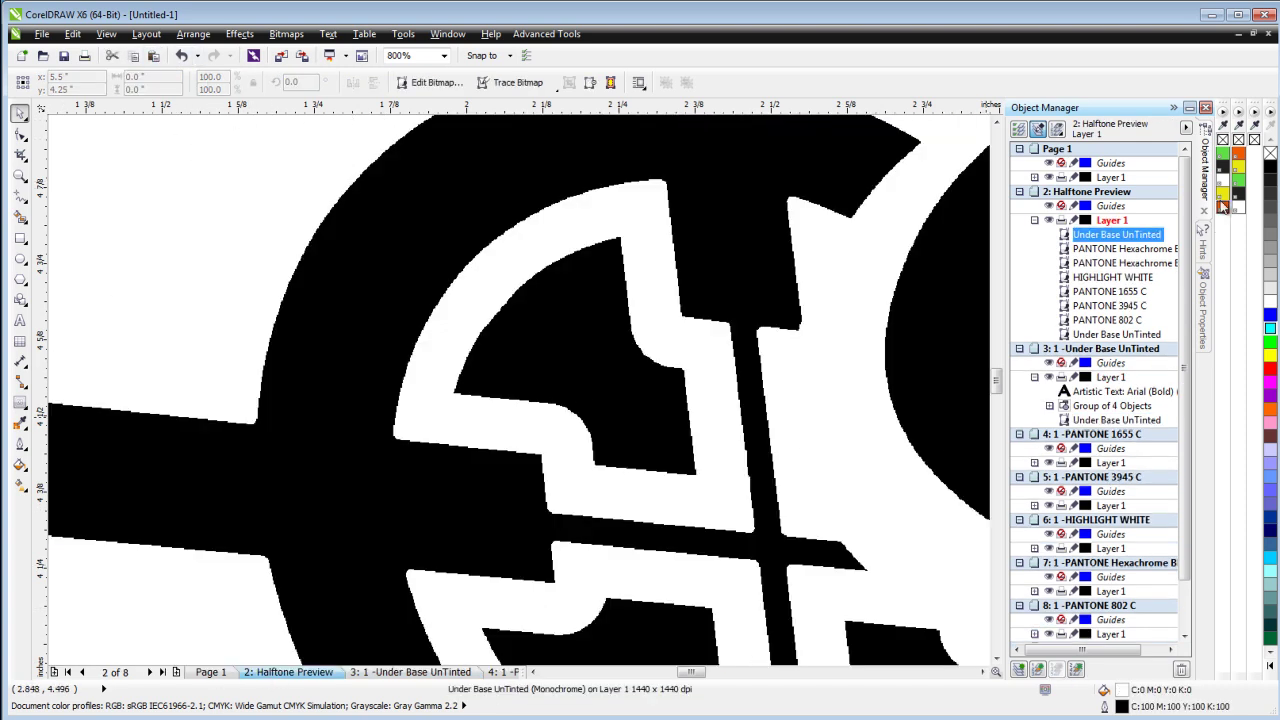
Step: Remove the fill from the pasted underbase bitmap, set its outline colour to cyan (#00FFFF) and inspect the choke around the crosshair artwork
click(1270, 153)
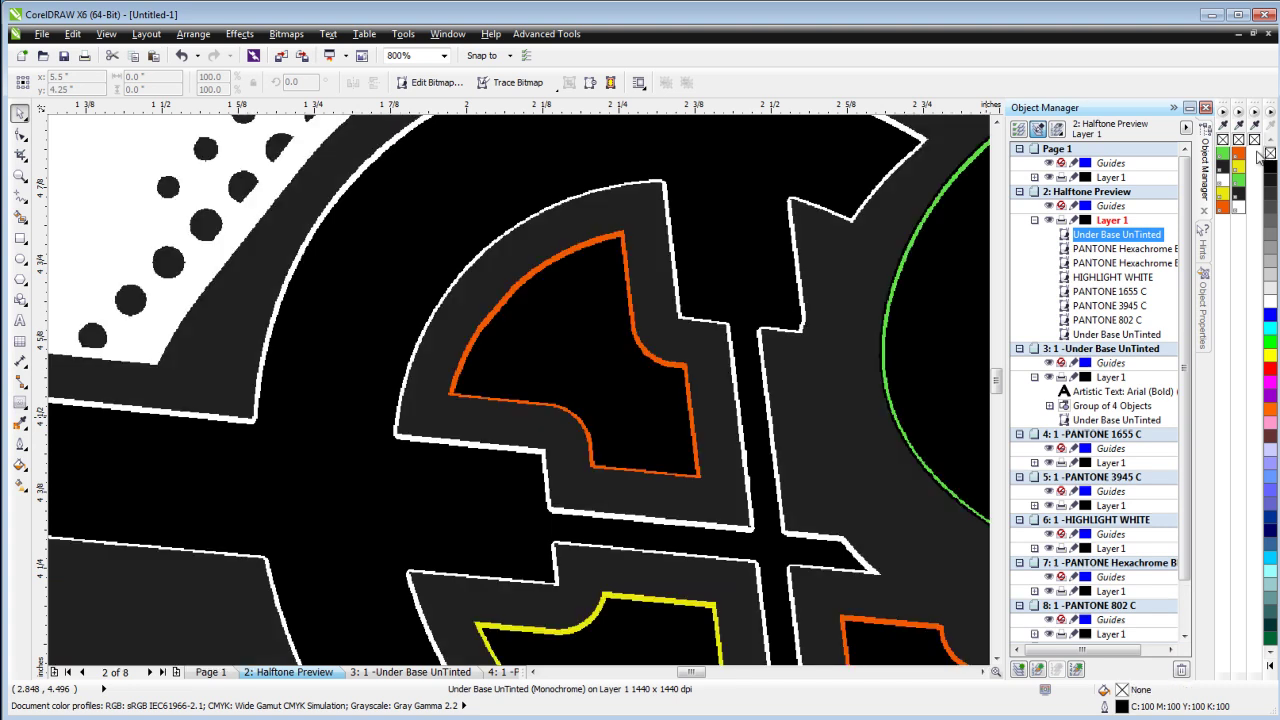
click(1273, 336)
click(1271, 330)
scroll(486, 386, up, 2)
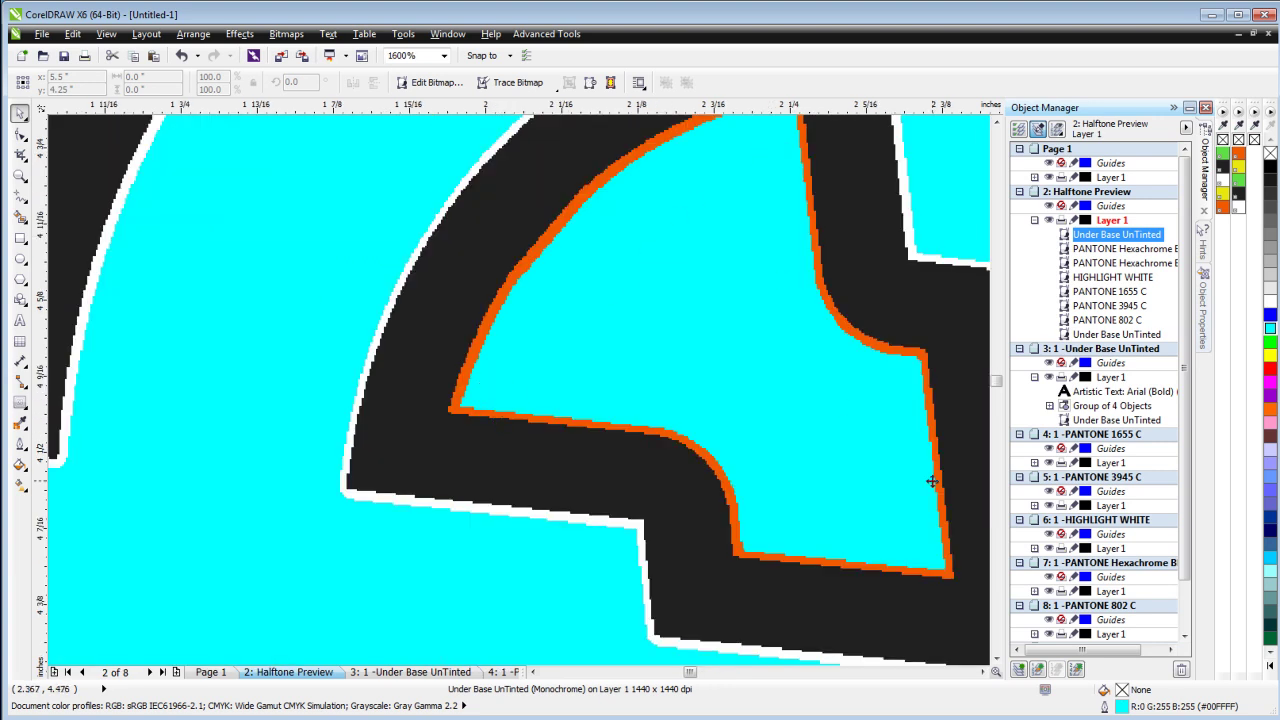
scroll(931, 481, down, 2)
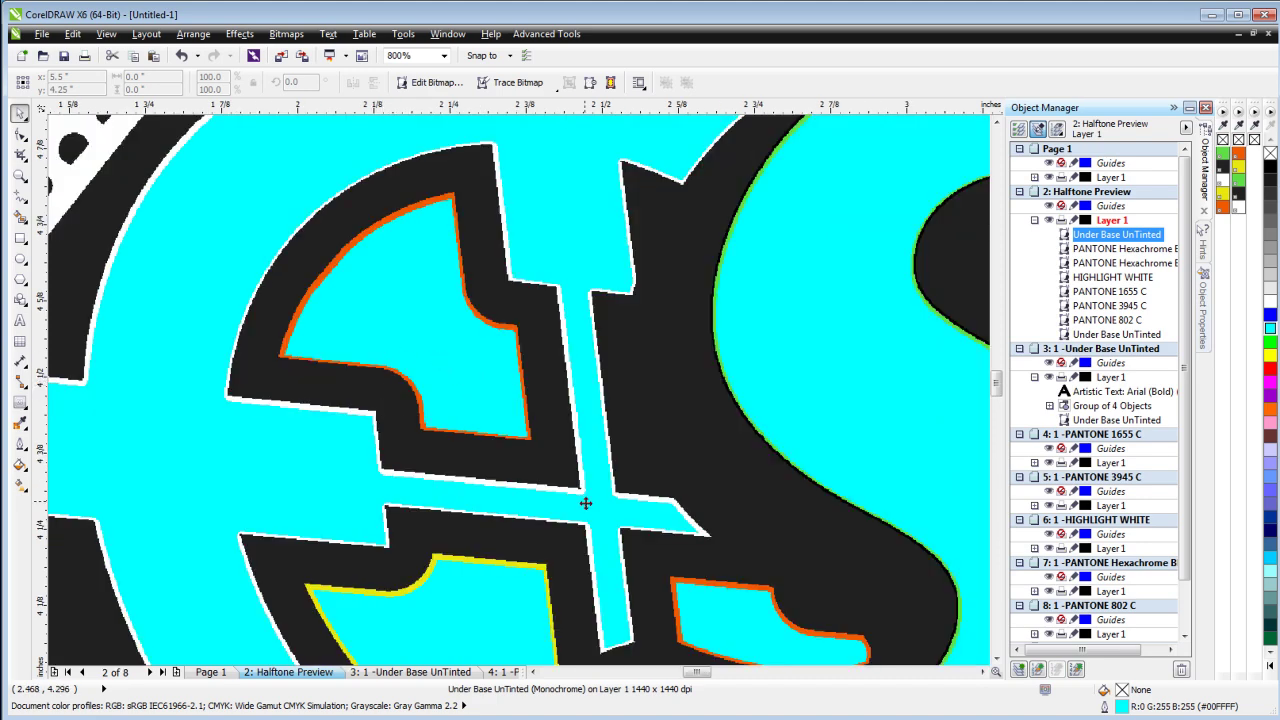
scroll(585, 503, down, 2)
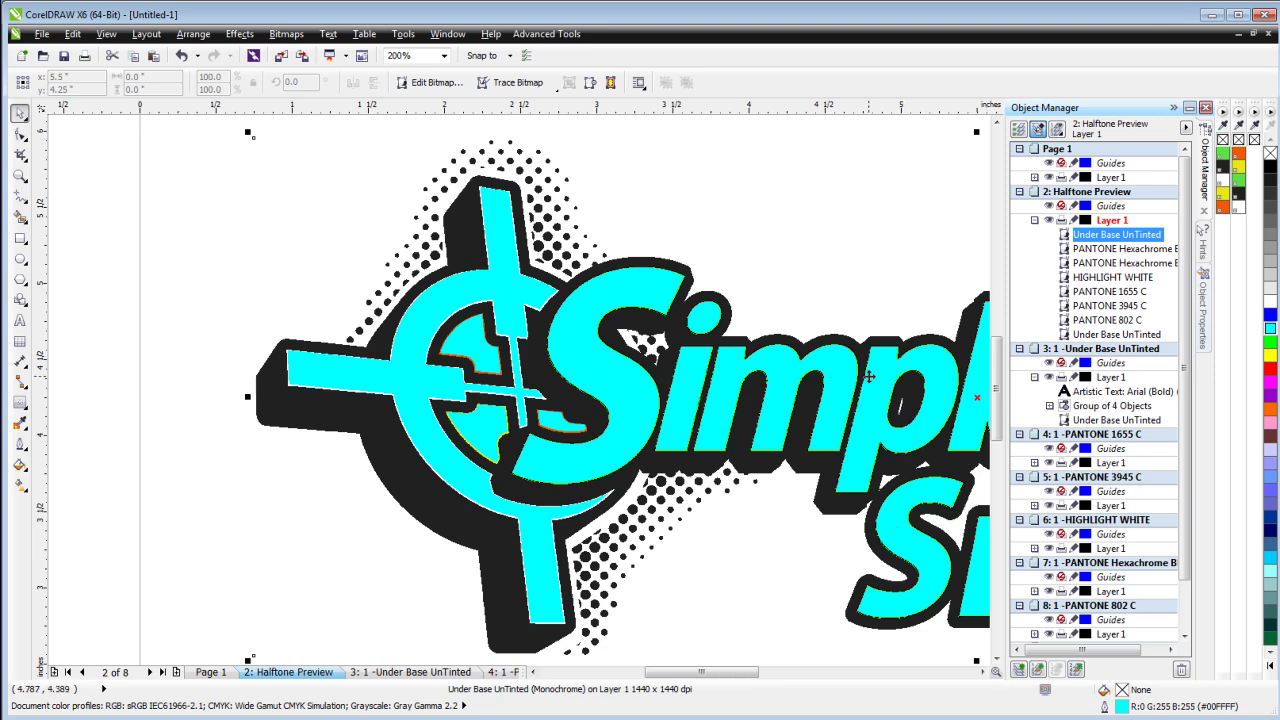
scroll(535, 383, up, 2)
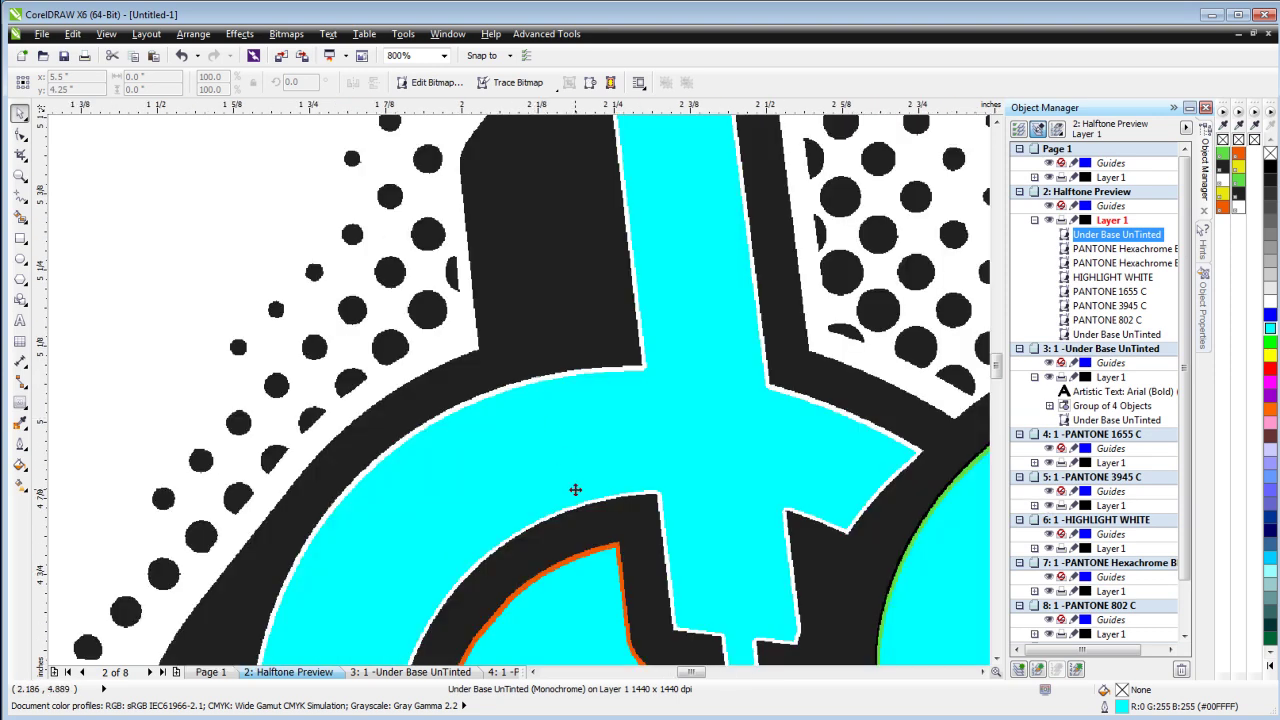
scroll(520, 386, up, 1)
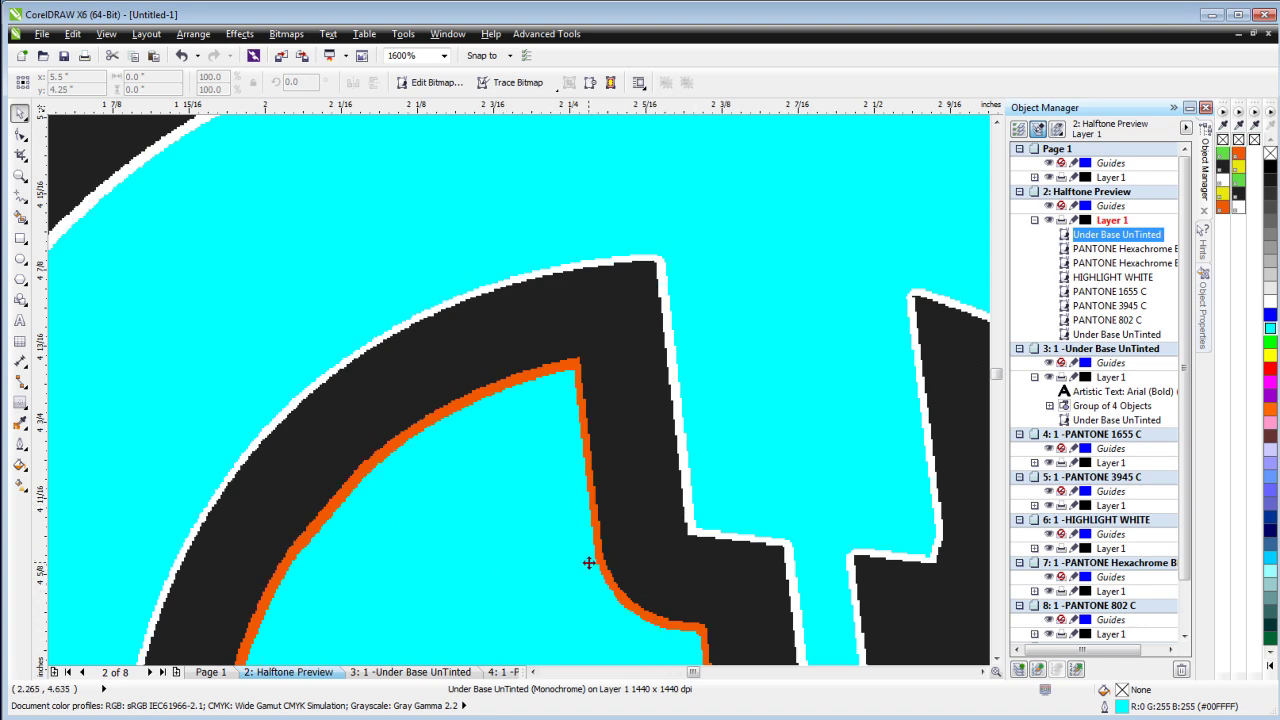
Step: Delete the cyan-outlined underbase copy from the Halftone Preview page
scroll(605, 467, down, 2)
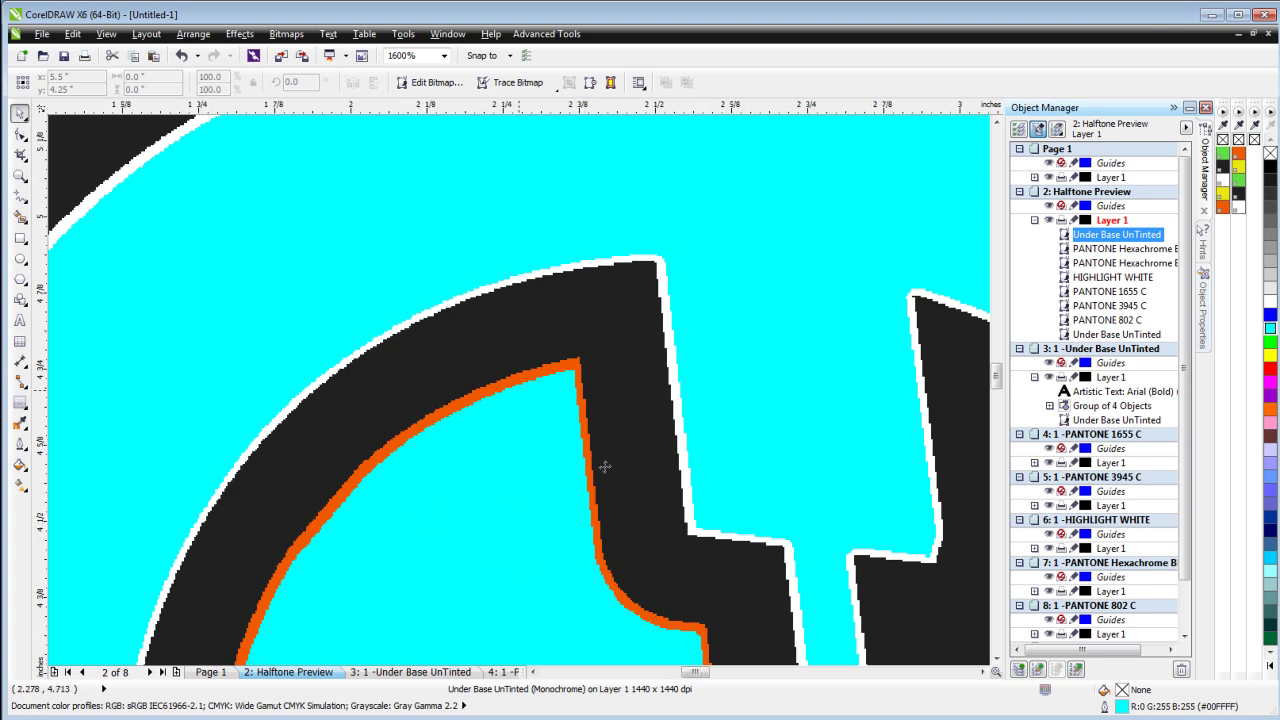
key(Delete)
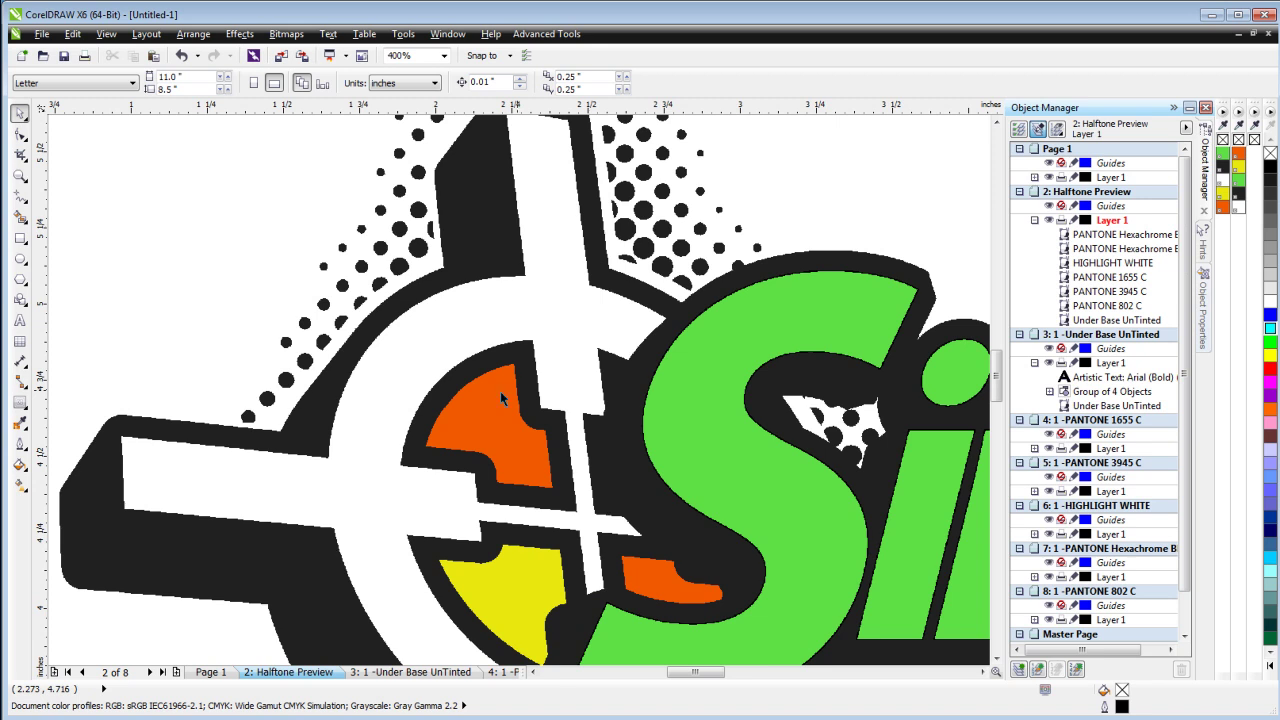
scroll(483, 397, down, 1)
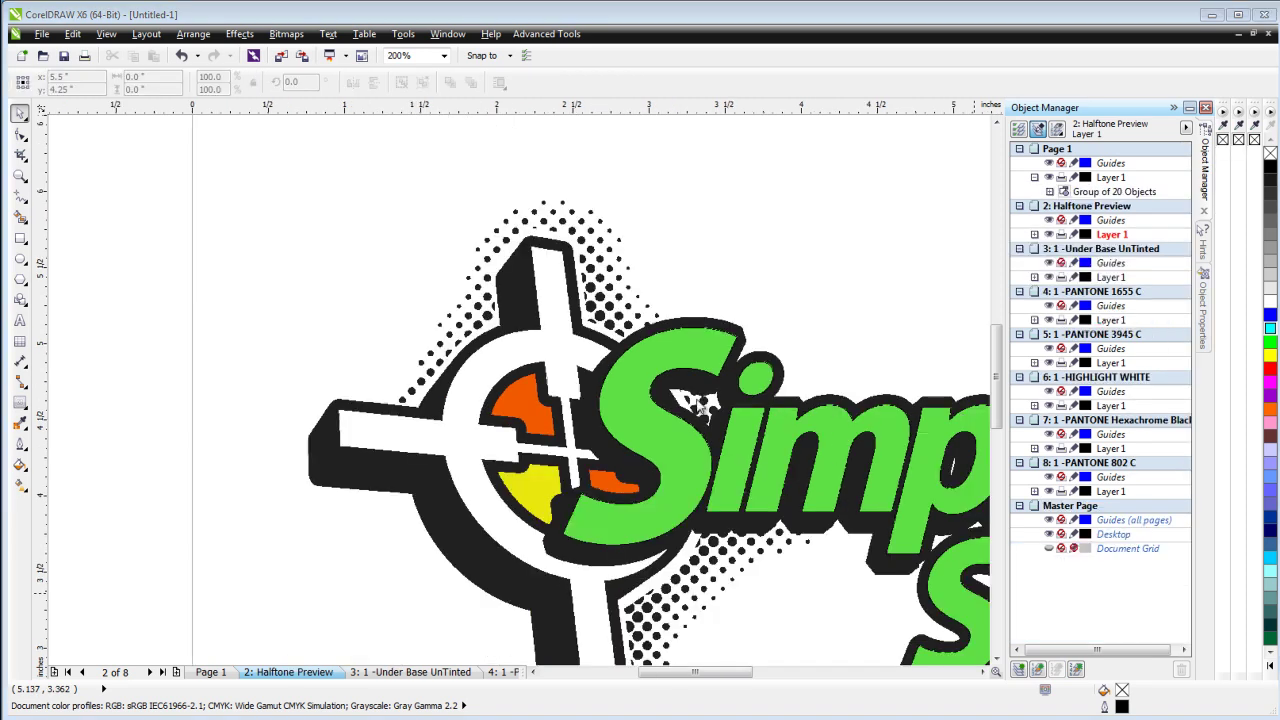
Step: Switch to the Untitled-2 document and enlarge the view of its blue SimpleSeps Smart RIP logo
click(449, 36)
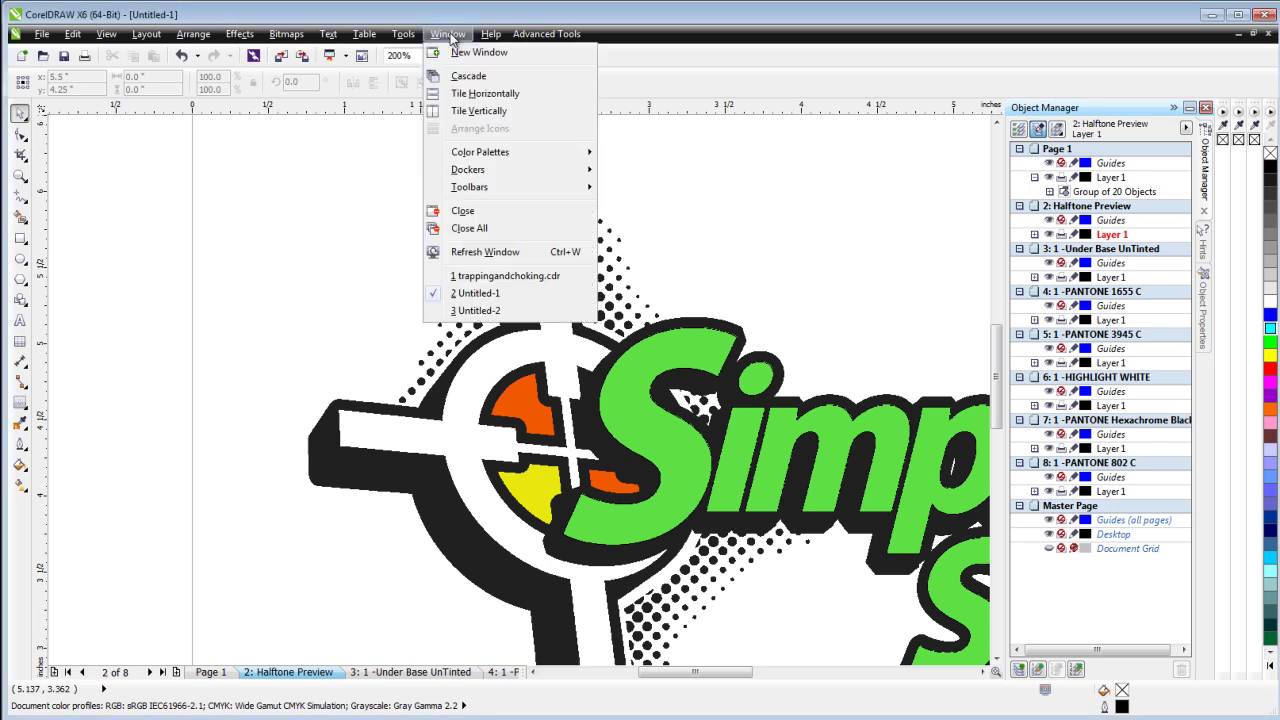
click(487, 310)
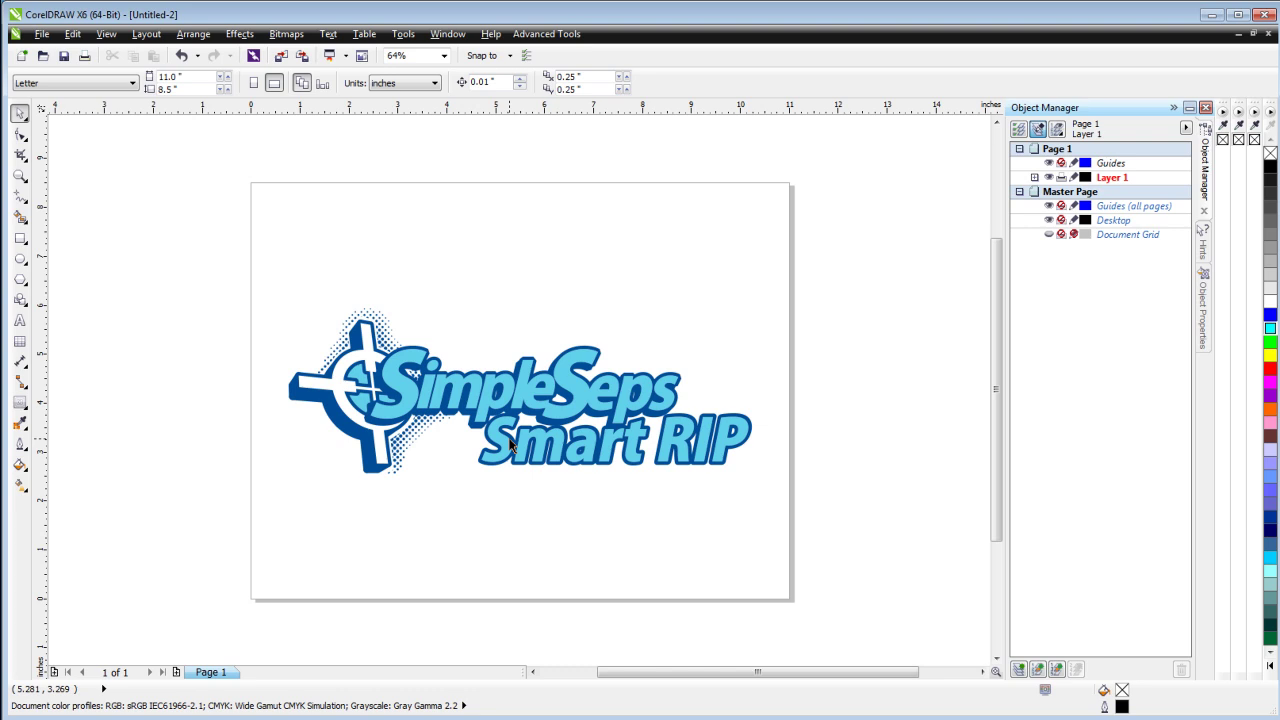
click(19, 175)
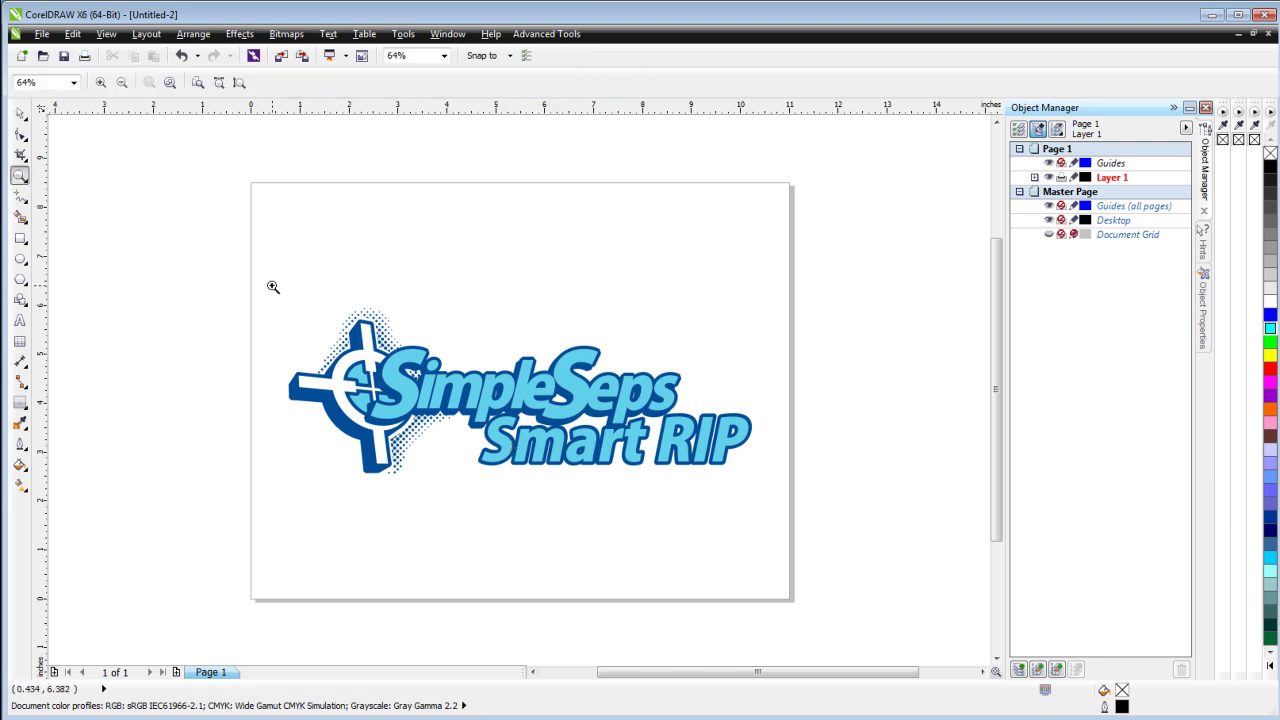
drag(272, 287, 782, 547)
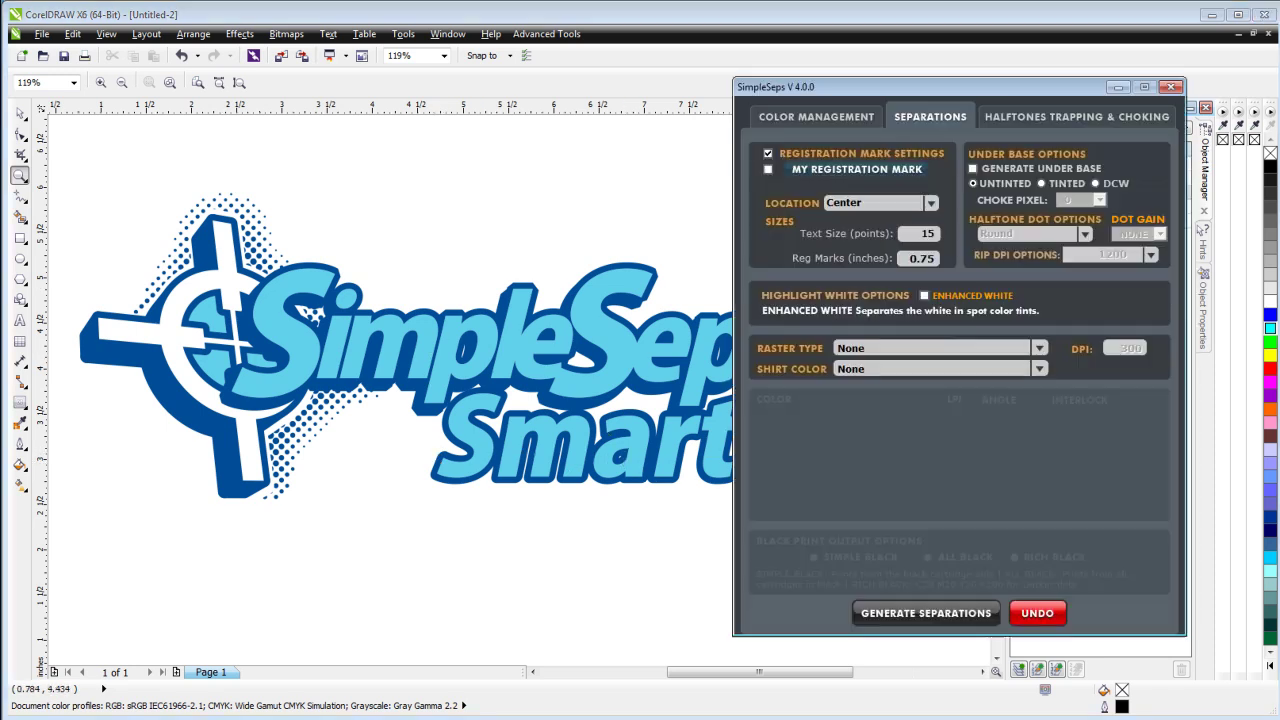
Step: Set the SimpleSeps raster type to HalfTones for the blue logo, leaving the shirt color at None
click(1040, 370)
click(1040, 370)
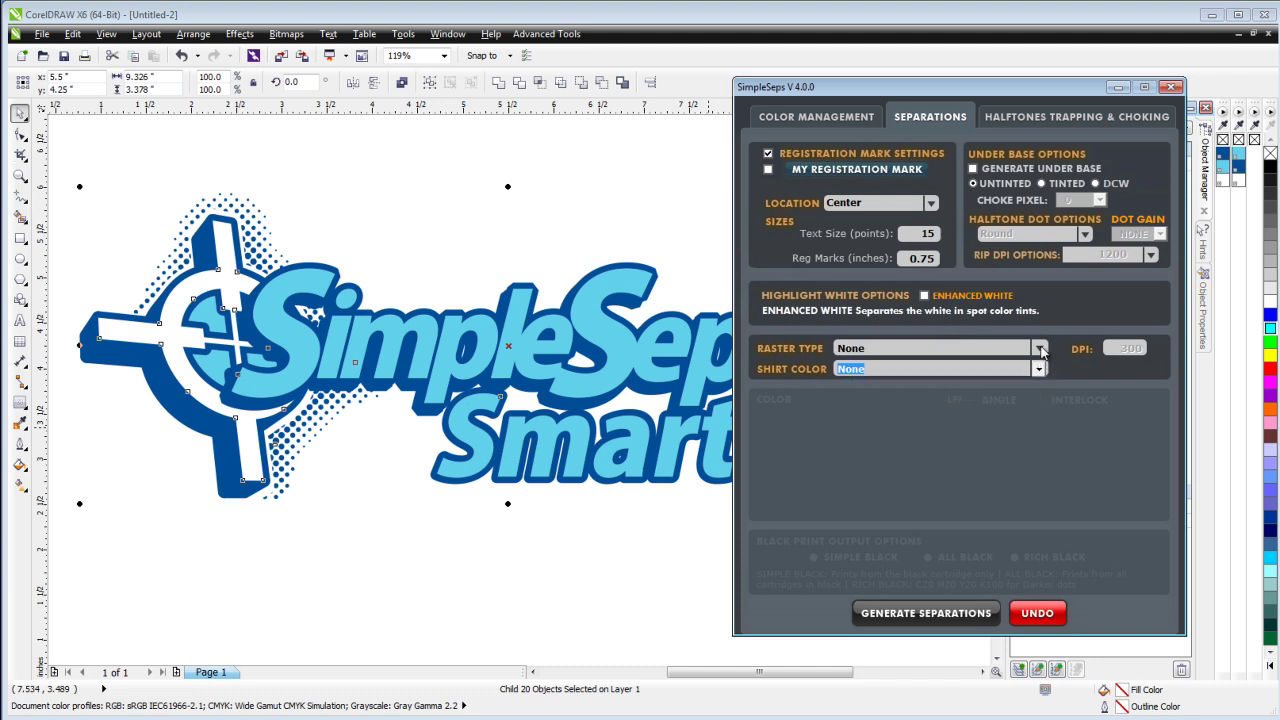
click(1040, 348)
click(1017, 376)
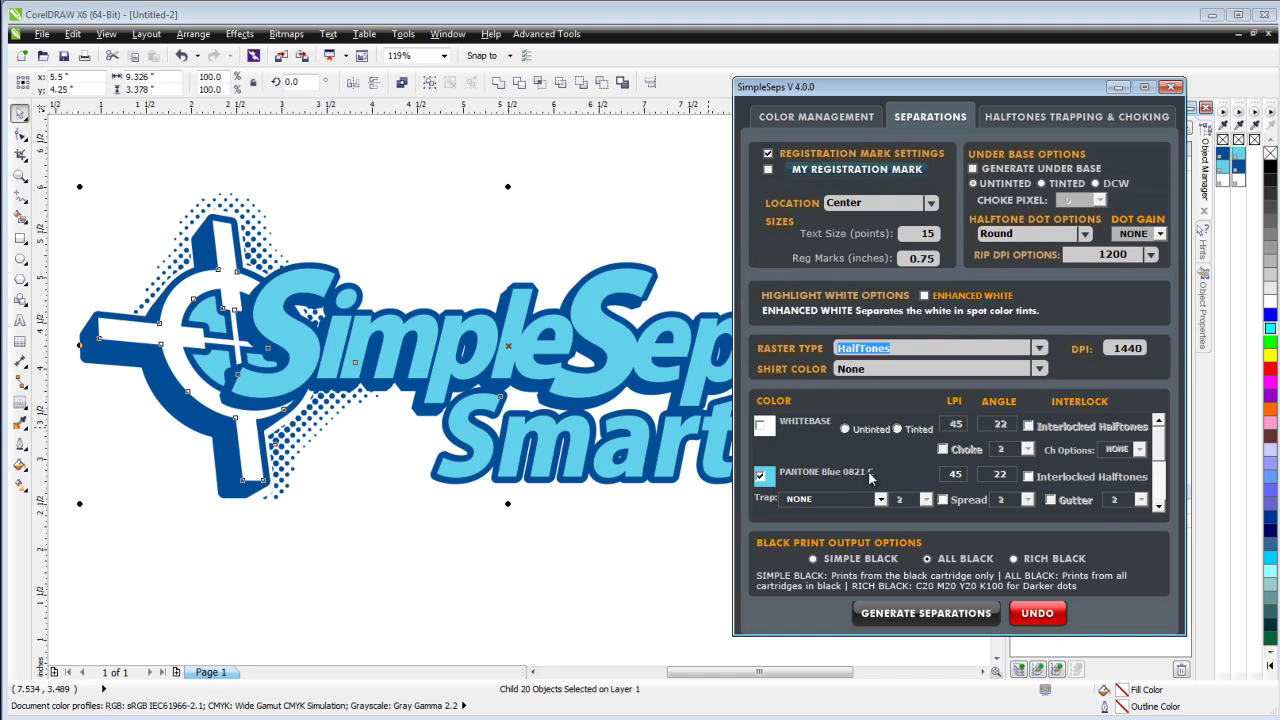
Step: Generate the separations with an untinted WHITEBASE choked by 2 and the gutter enabled for PANTONE Blue 0821 C
click(1051, 500)
click(761, 425)
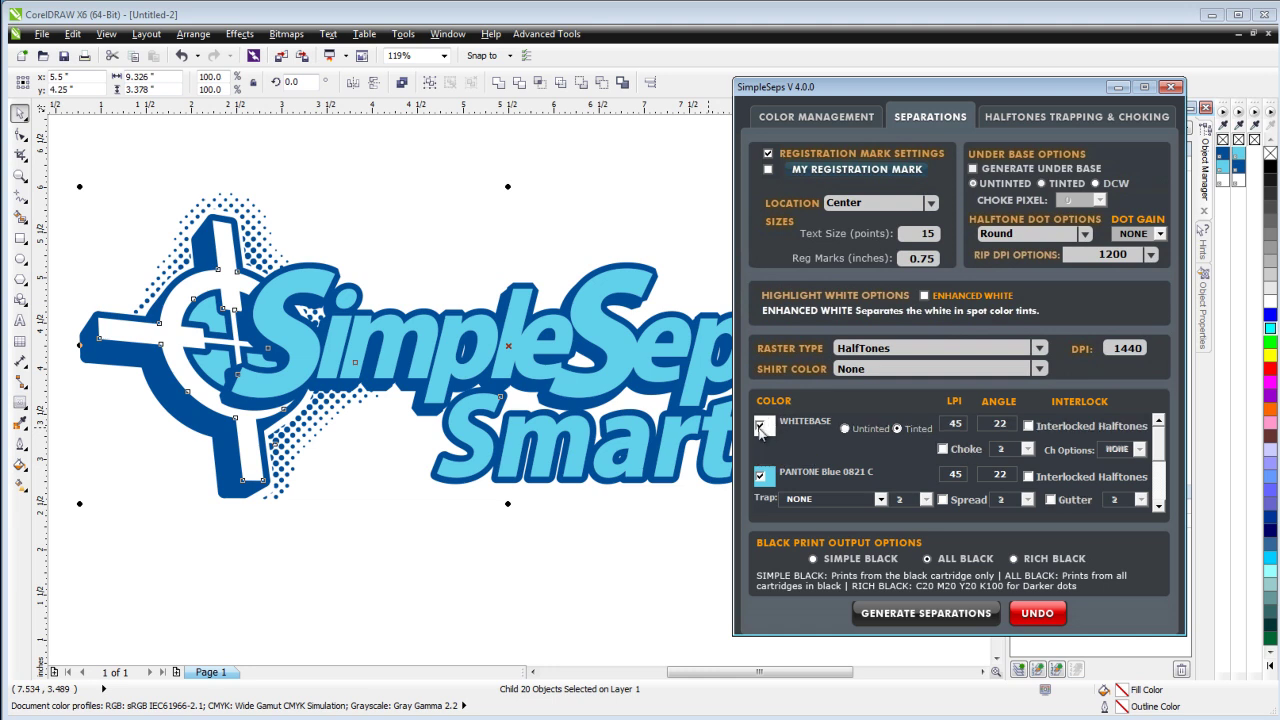
click(845, 429)
click(942, 451)
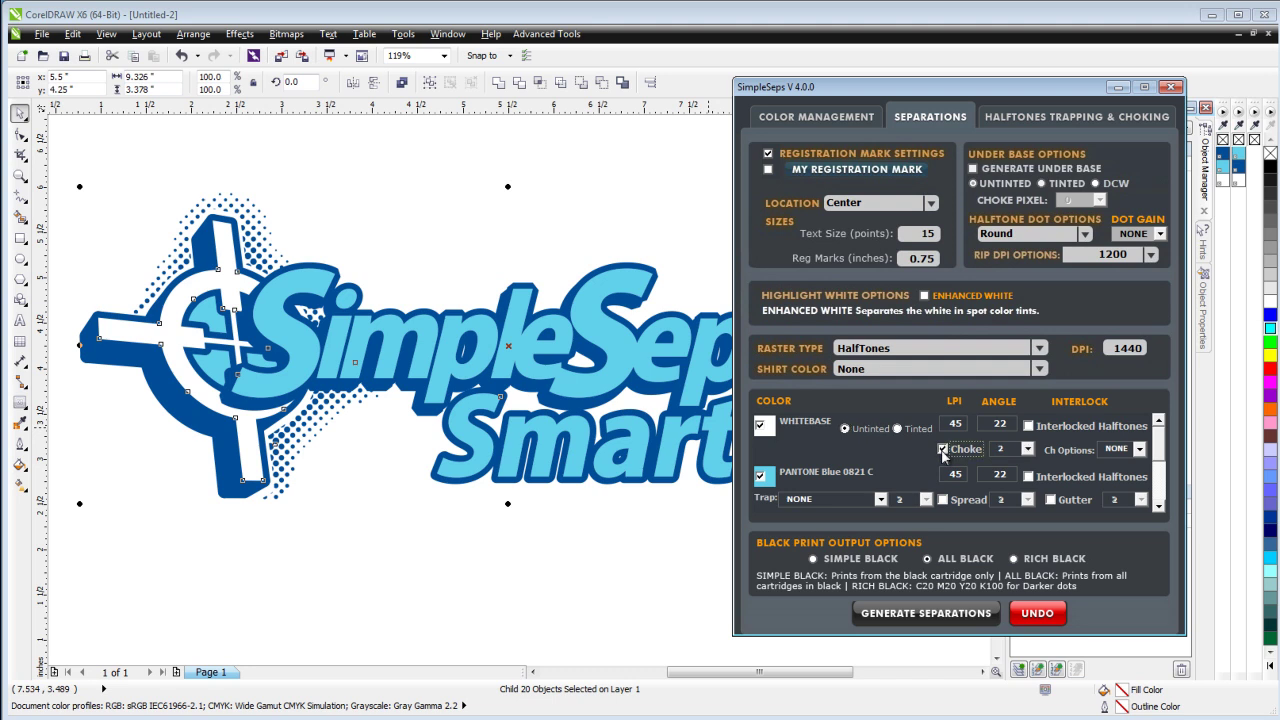
click(1050, 500)
click(930, 616)
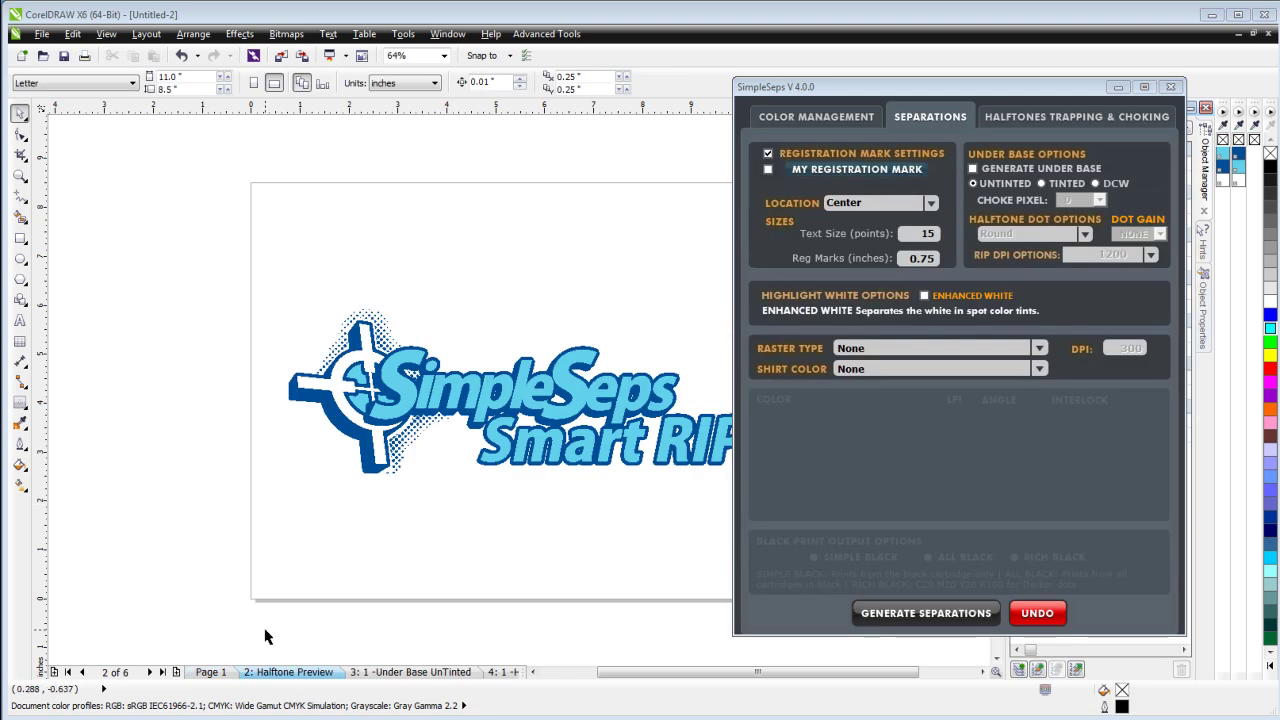
Step: Copy the Under Base UnTinted bitmap from its separation page onto the Halftone Preview page
click(409, 672)
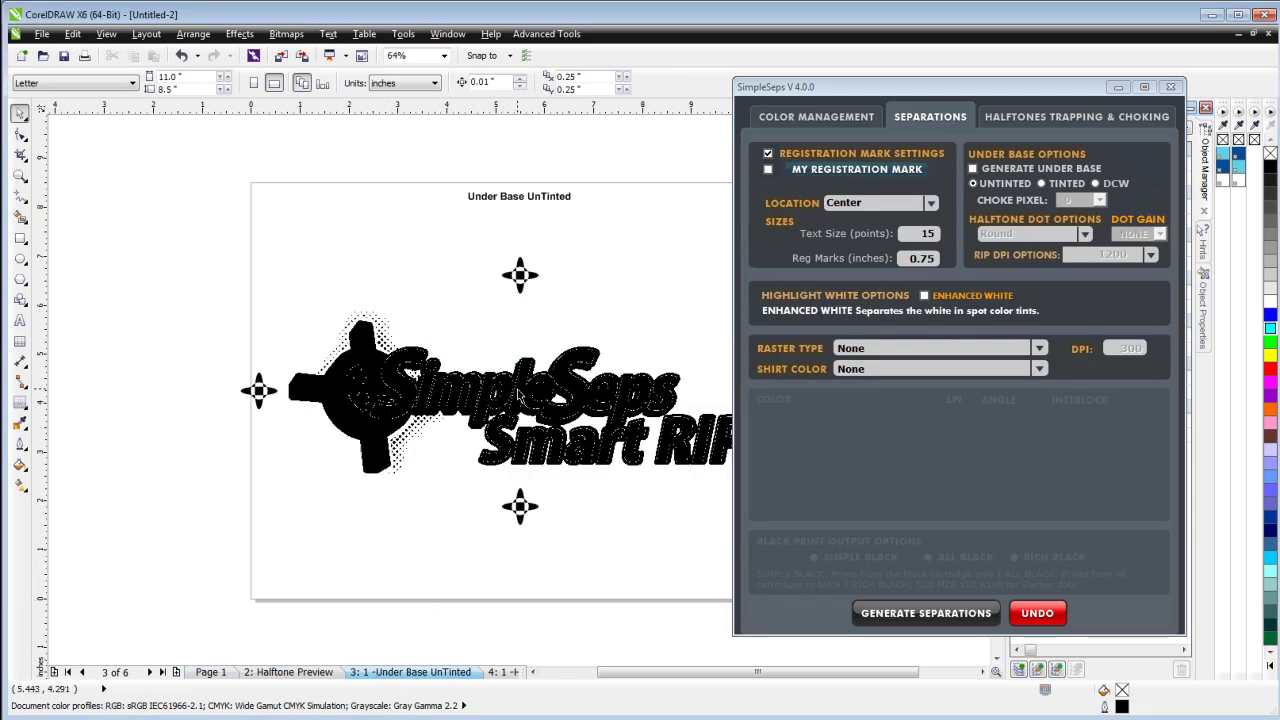
scroll(515, 400, up, 6)
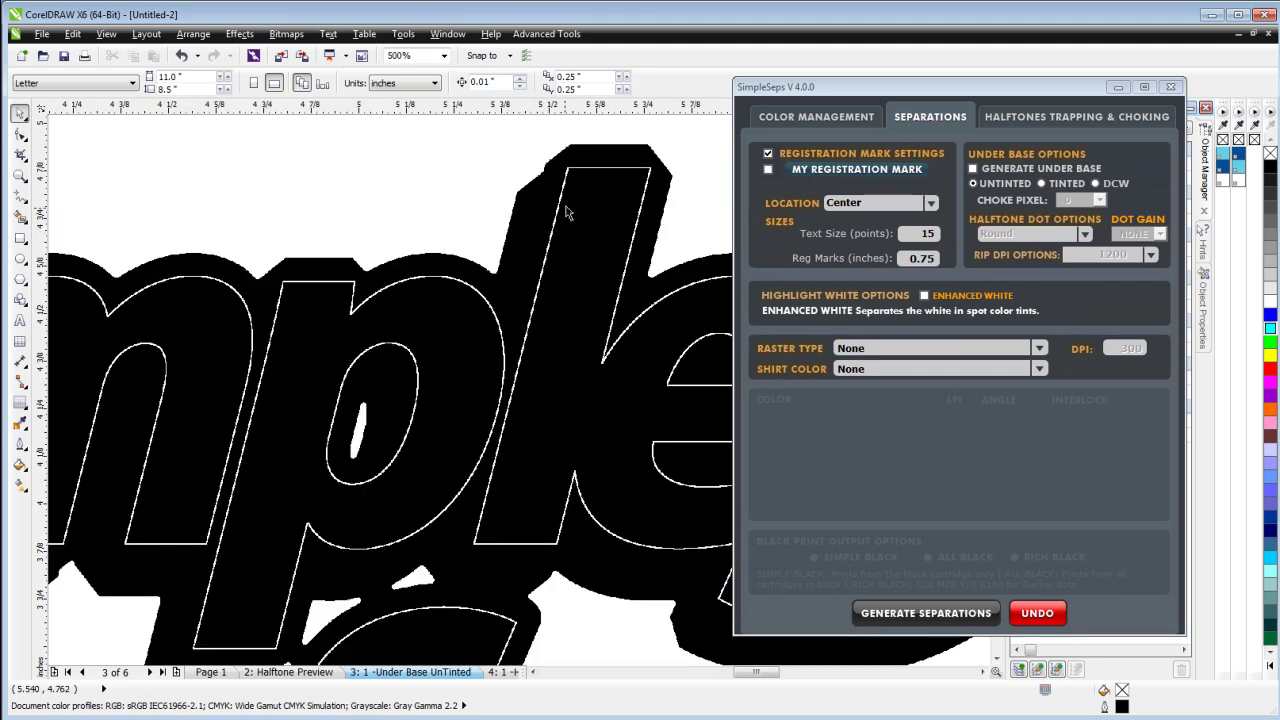
click(510, 408)
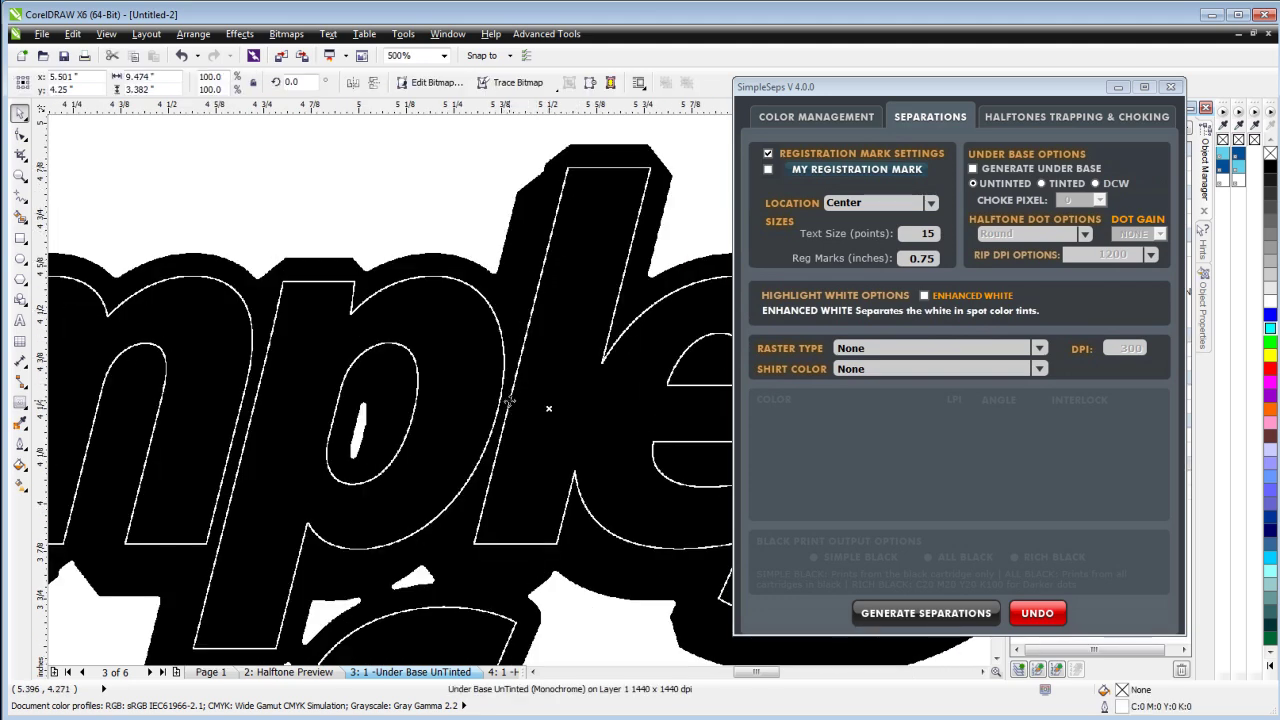
click(316, 673)
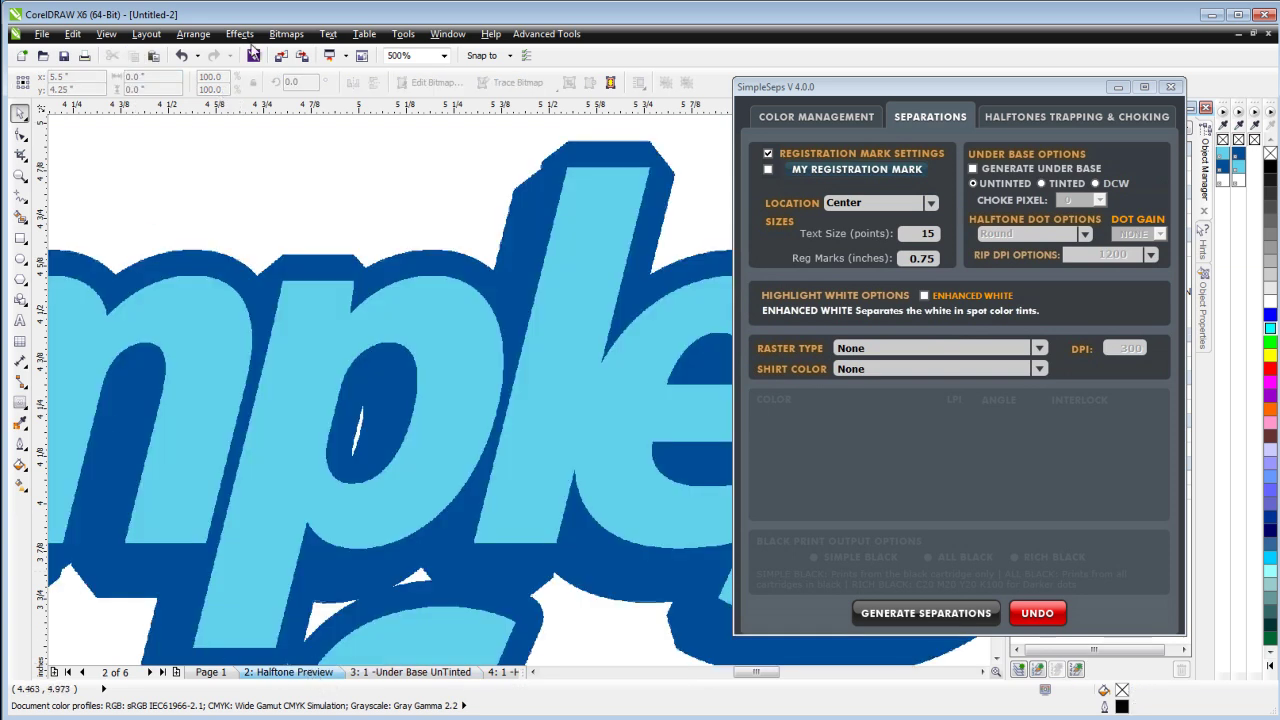
click(153, 57)
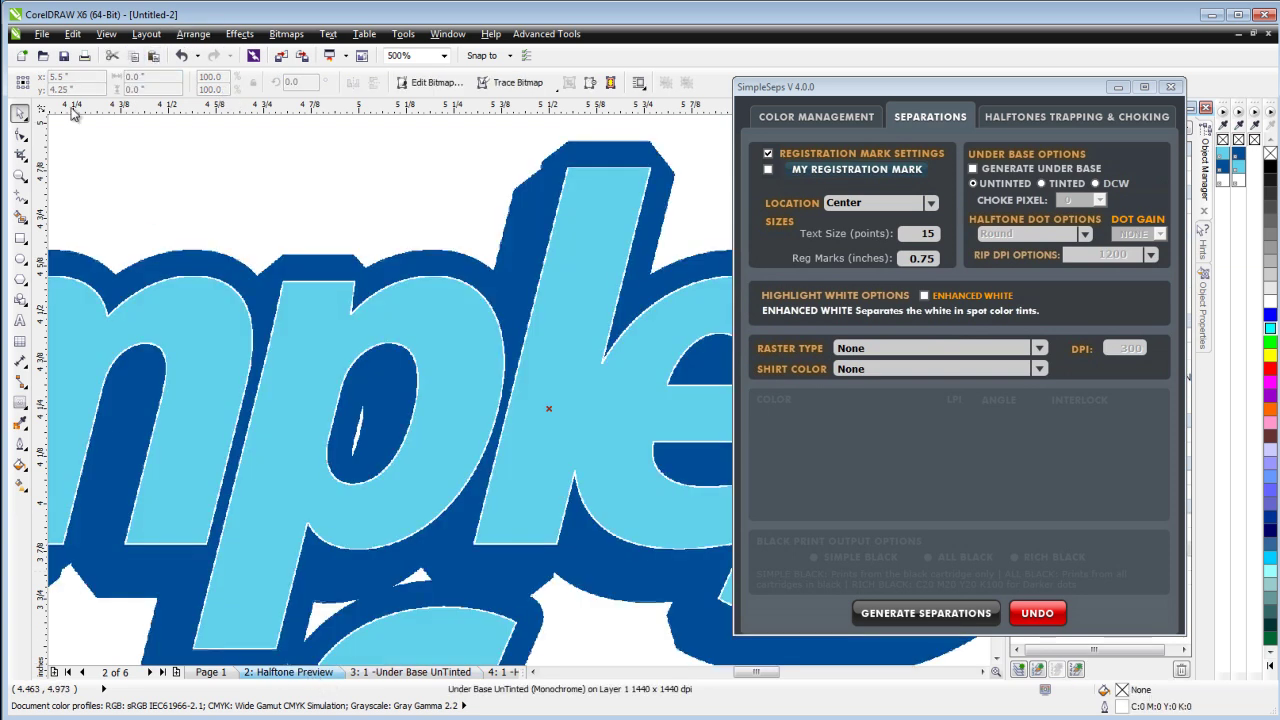
Step: Compare the letter edges with and without the pasted underbase to check the gutter, and delete the pasted bitmap
scroll(518, 390, up, 3)
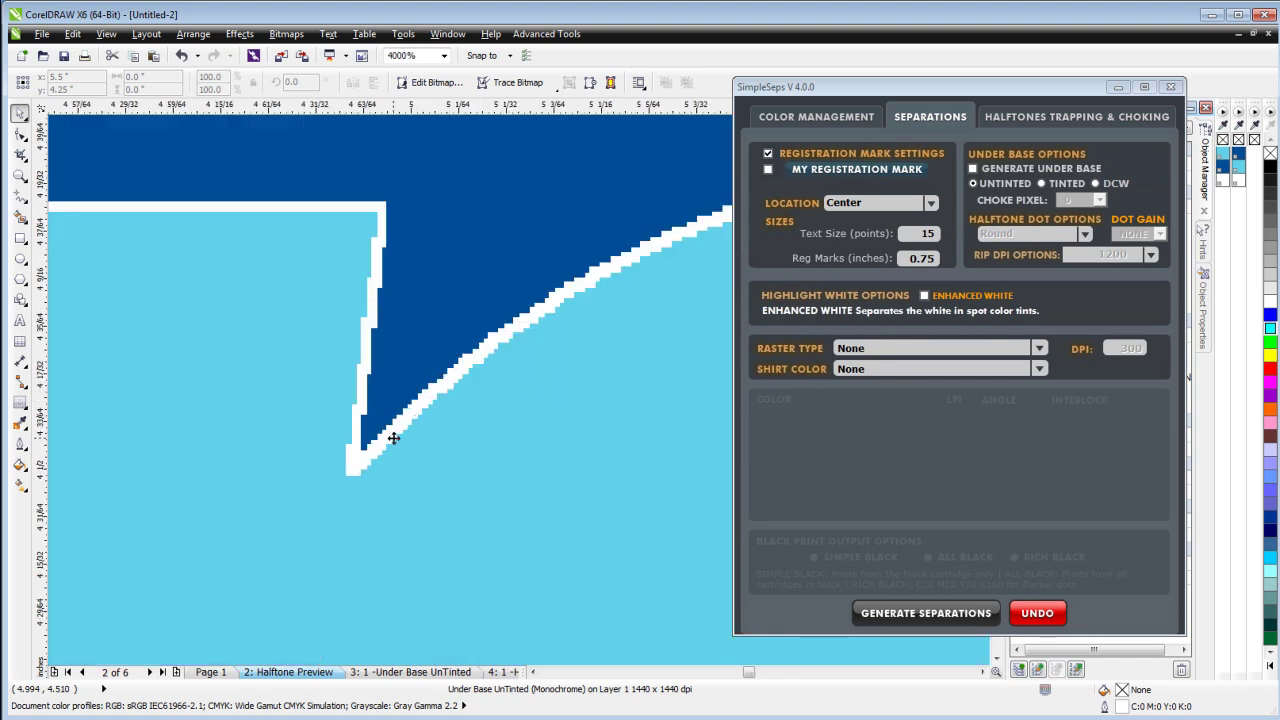
key(Delete)
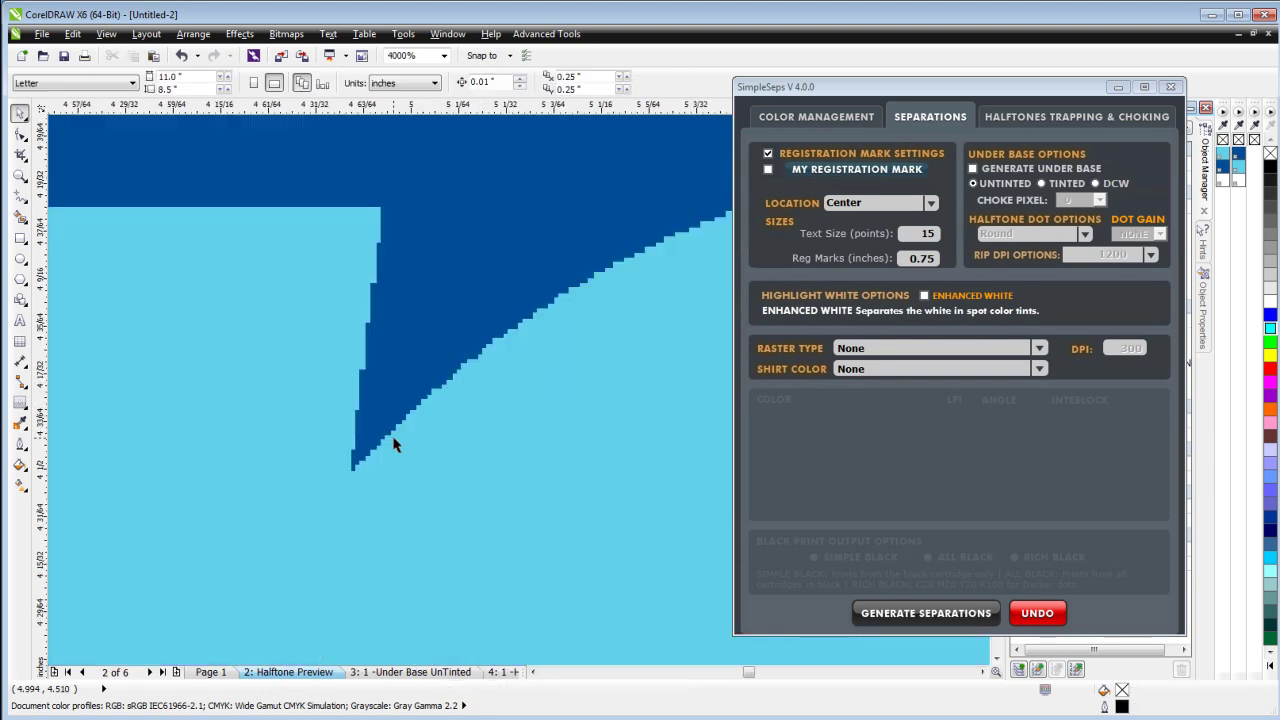
key(ctrl+z)
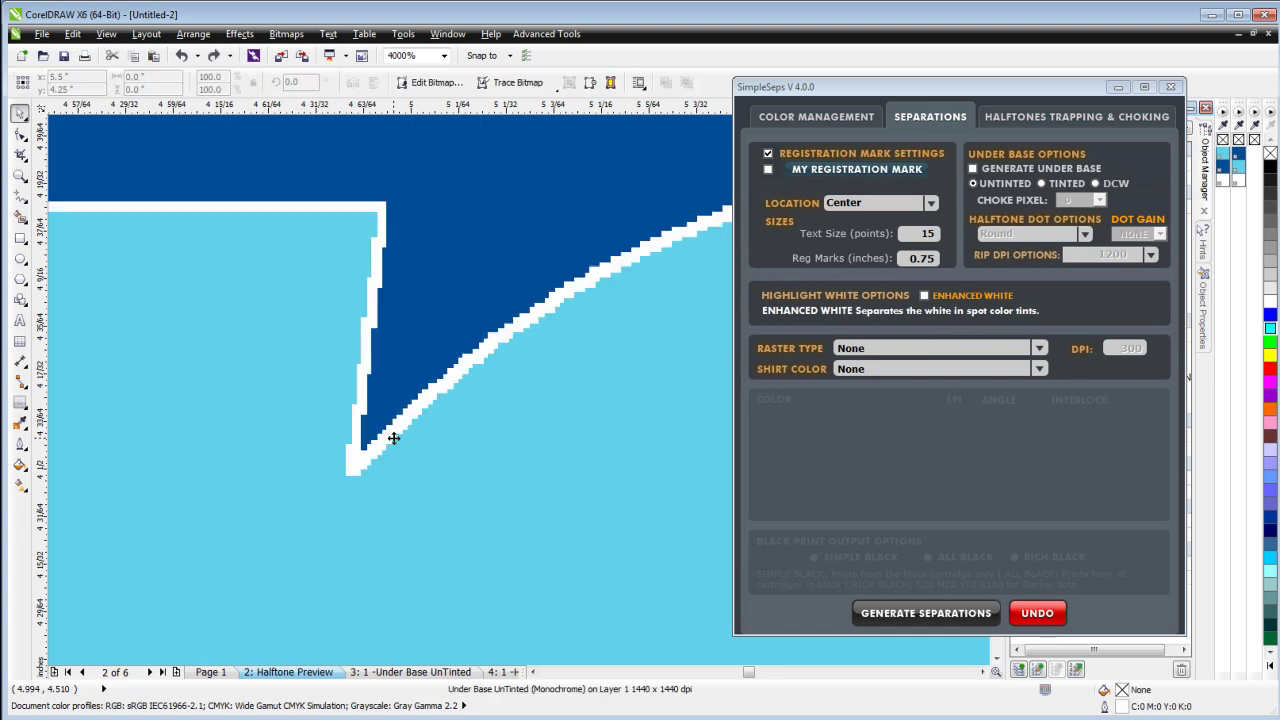
scroll(455, 468, down, 1)
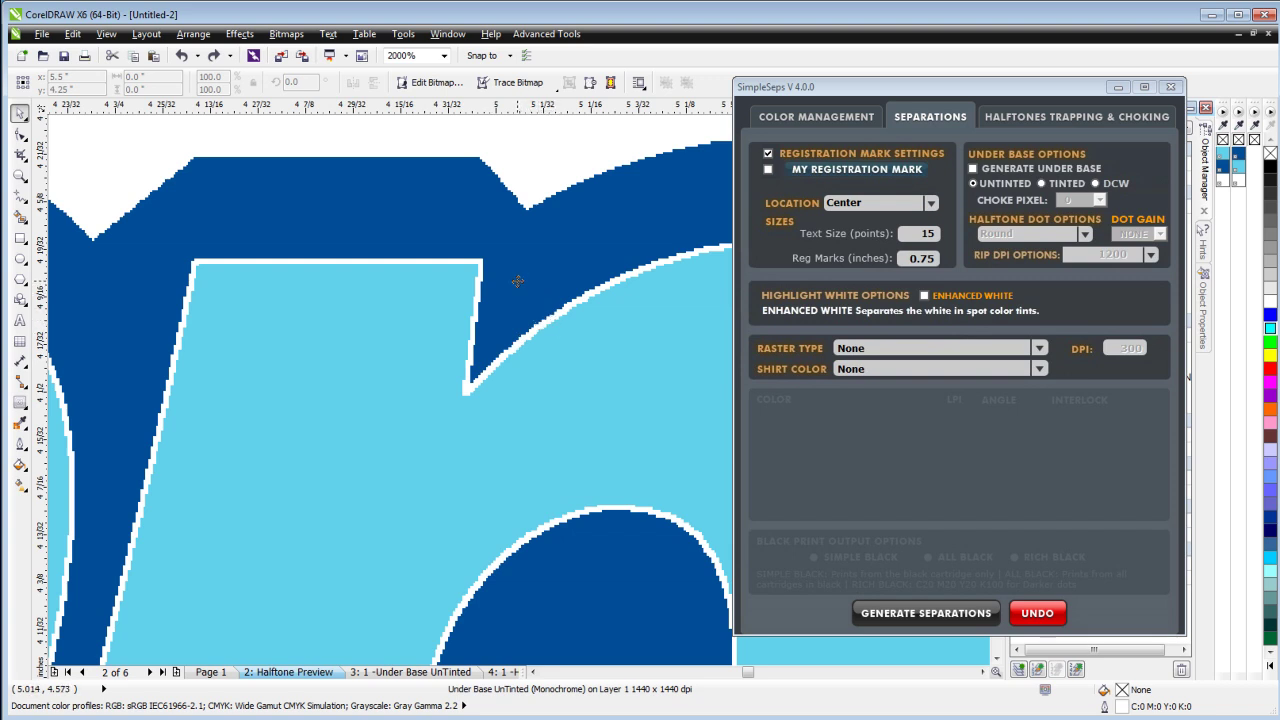
click(556, 321)
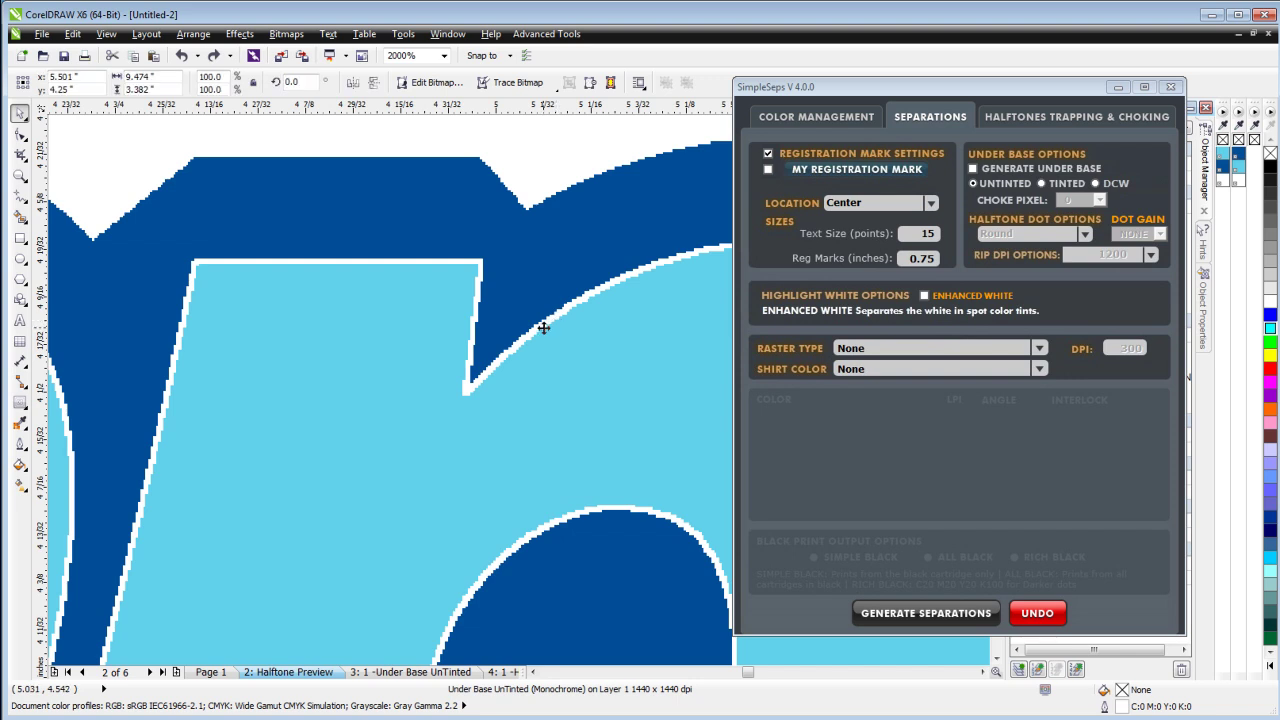
key(Delete)
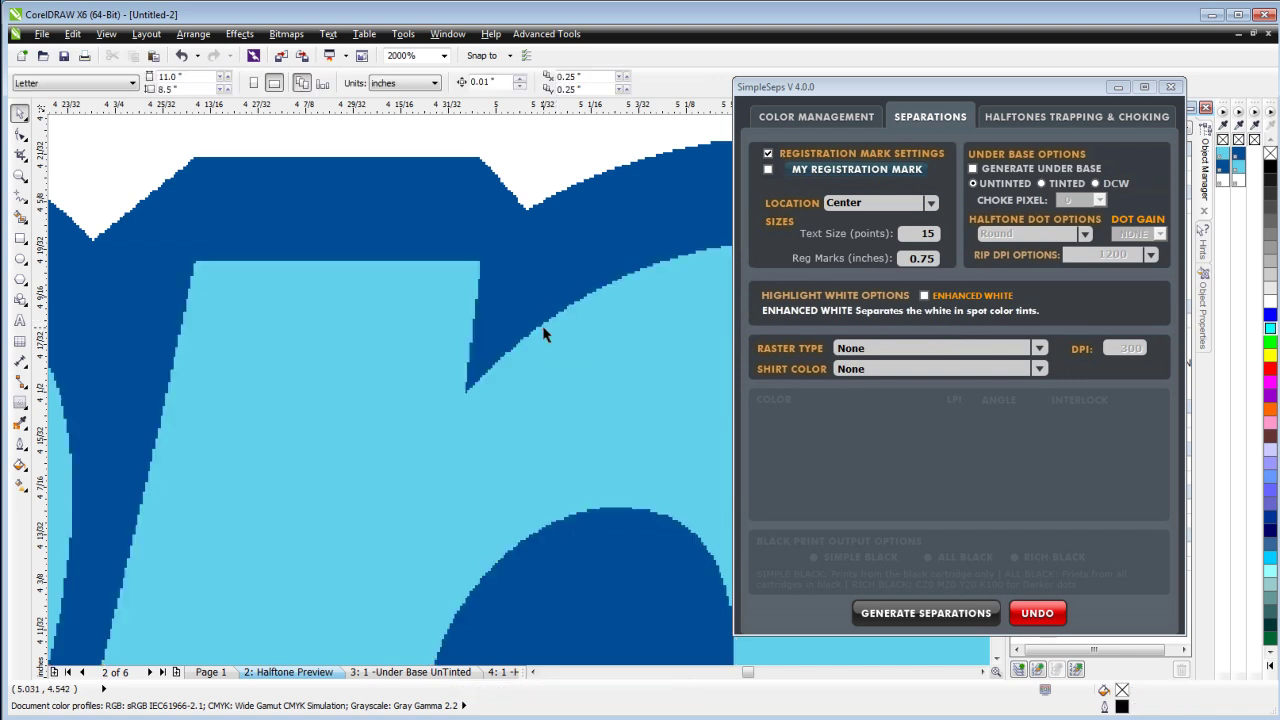